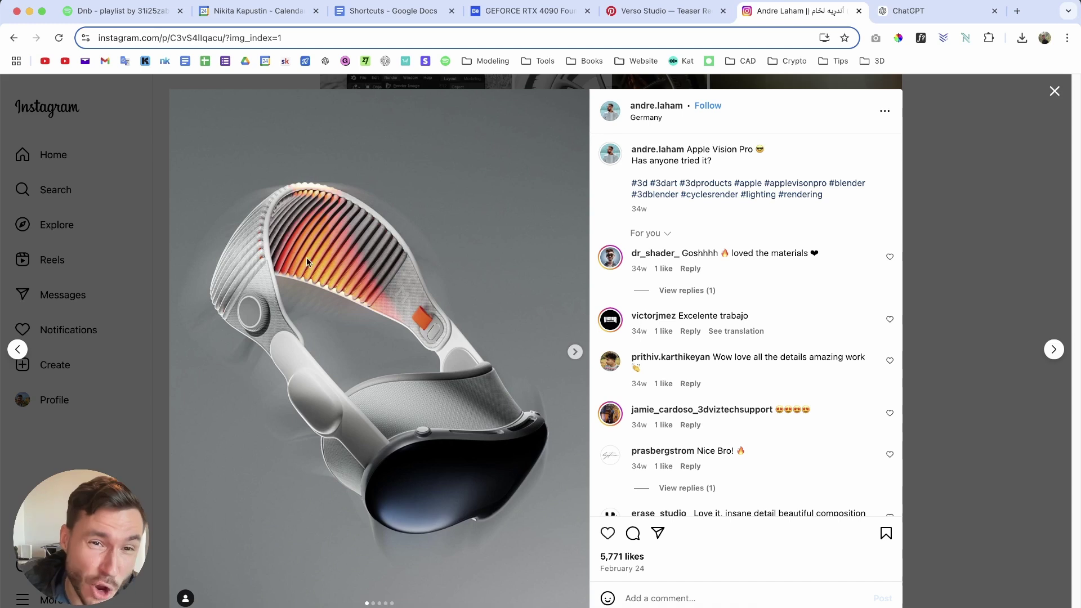
Examine the Apple Vision Pro render post and the light setup reel in the artist's Instagram grid
left_click(573, 352)
left_click(17, 349)
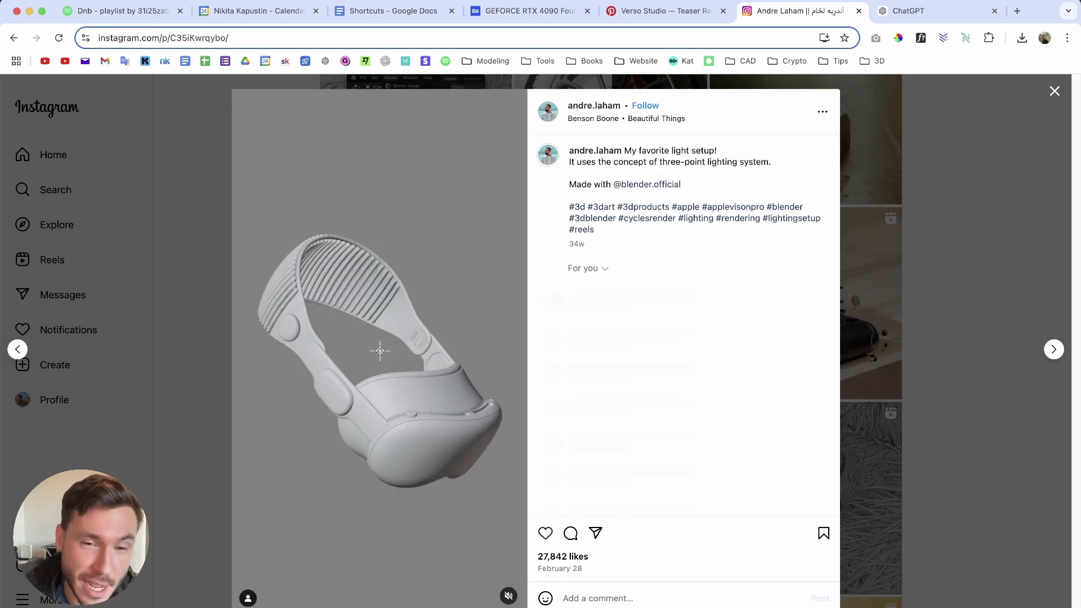
key("Escape")
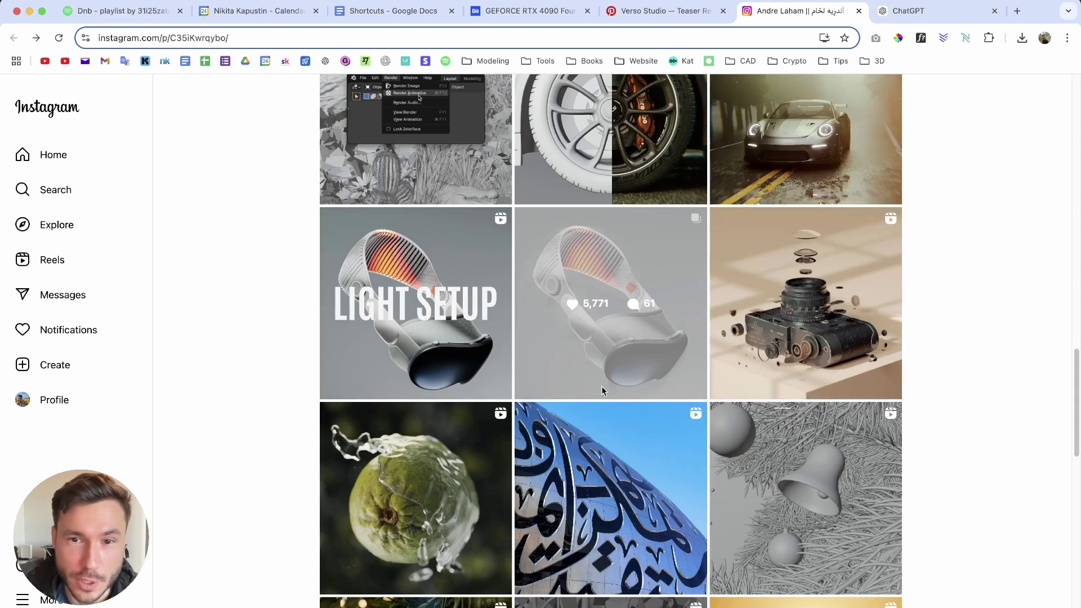
left_click(604, 343)
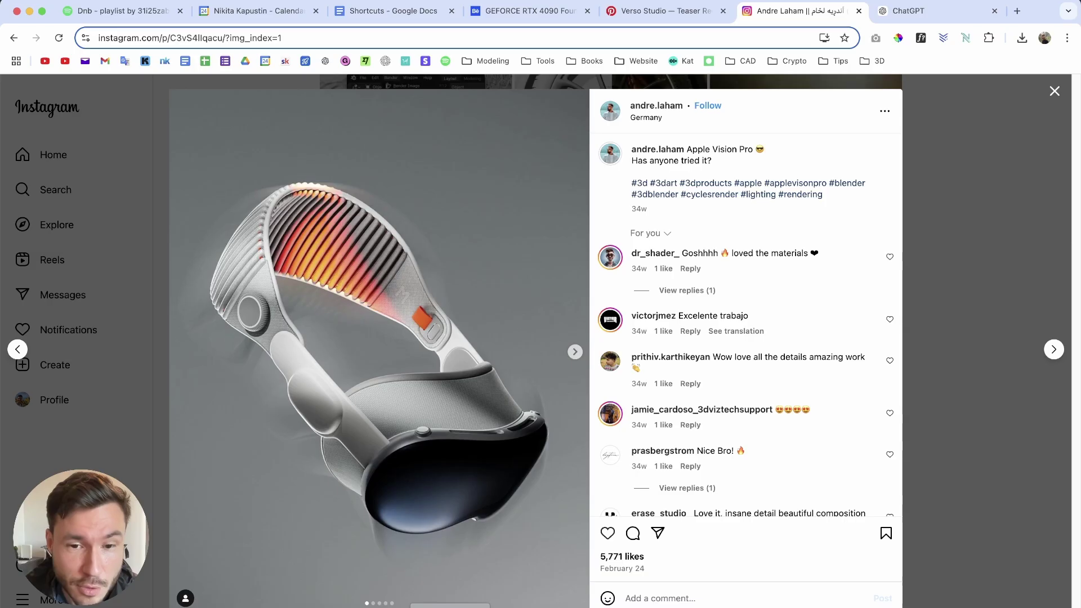
left_click(915, 230)
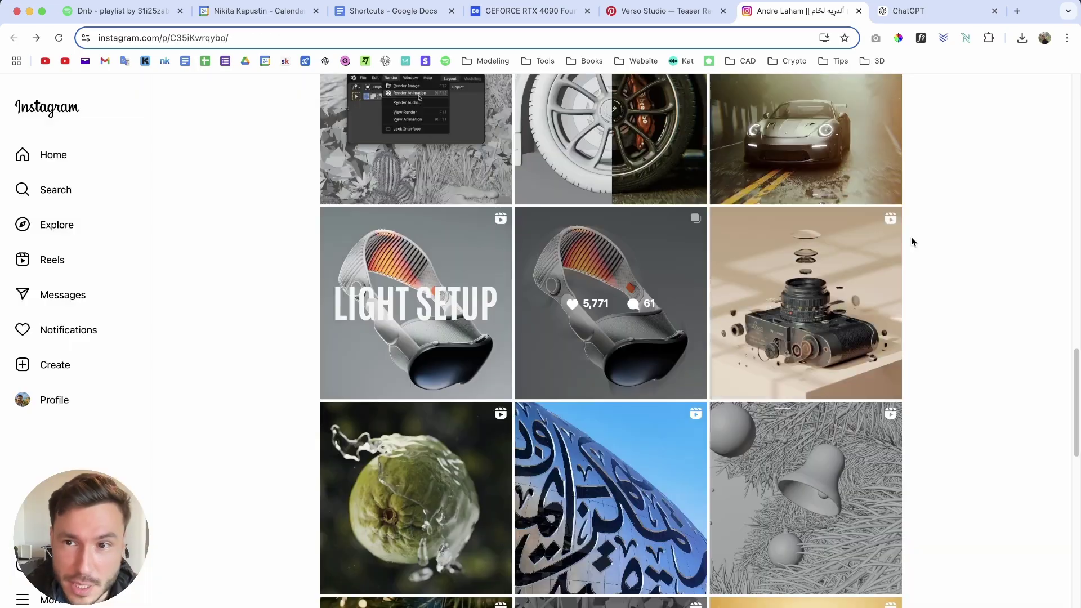
left_click(432, 372)
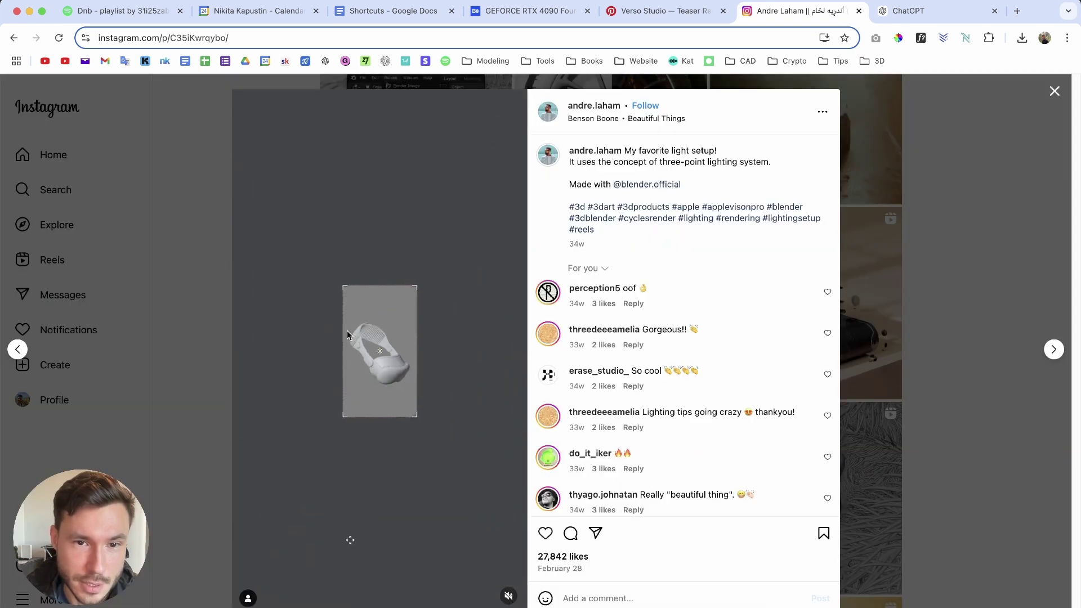
left_click(924, 328)
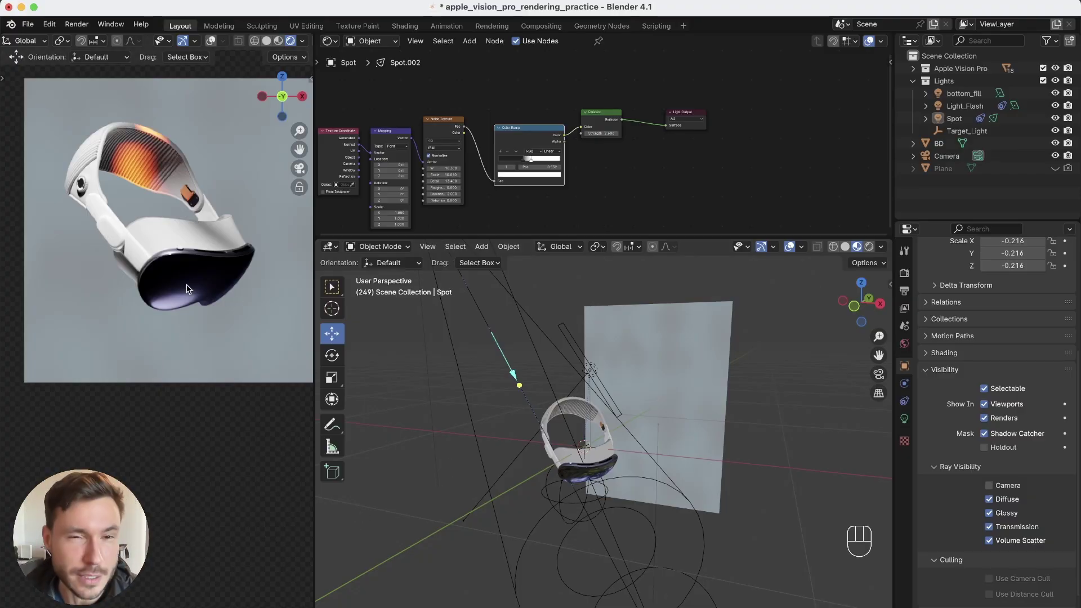
In Blender, hide bottom_fill, Light_Flash, Spot and Target_Light in the Lights collection from the viewport
left_click_drag(505, 447, 510, 509, "alt")
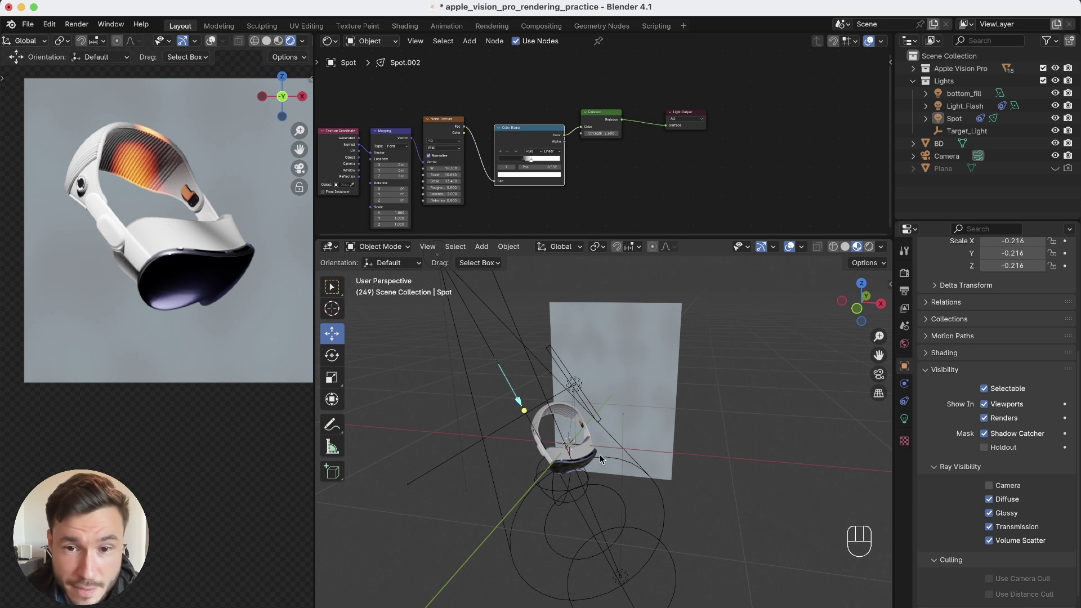
scroll(568, 439, "up", 2)
left_click_drag(1055, 93, 1057, 130)
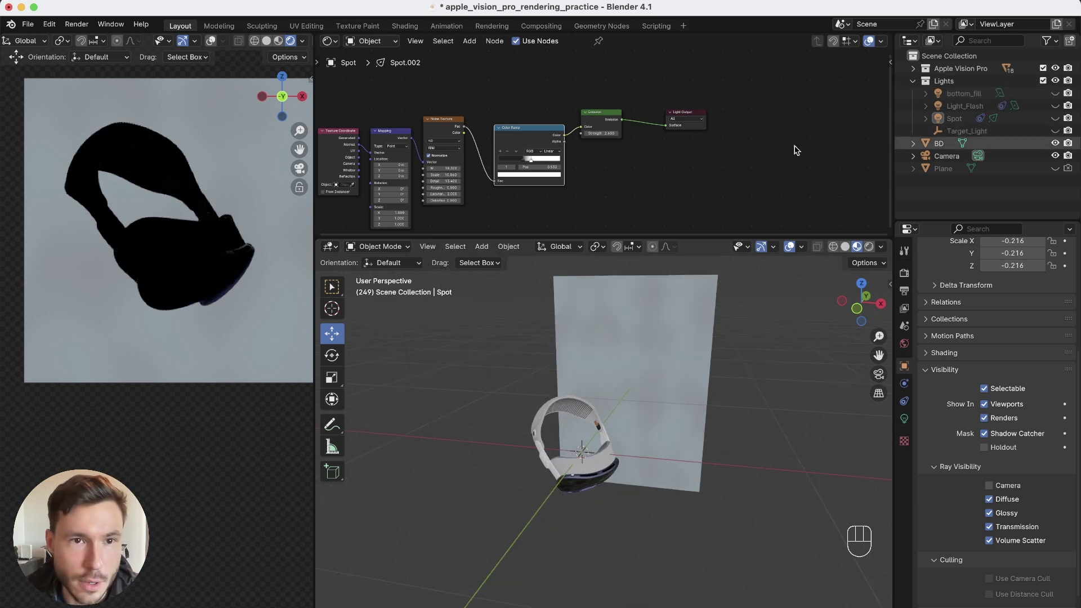
Set the world background strength to 1 so the studio HDRI lights the headset
left_click(904, 343)
left_click(1033, 479)
type("1")
key("Return")
Select the camera that faces the headset and backdrop in the scene
right_click_drag(618, 400, 583, 436, "alt")
middle_click_drag(582, 436, 610, 405, "alt")
left_click_drag(611, 405, 592, 401, "alt")
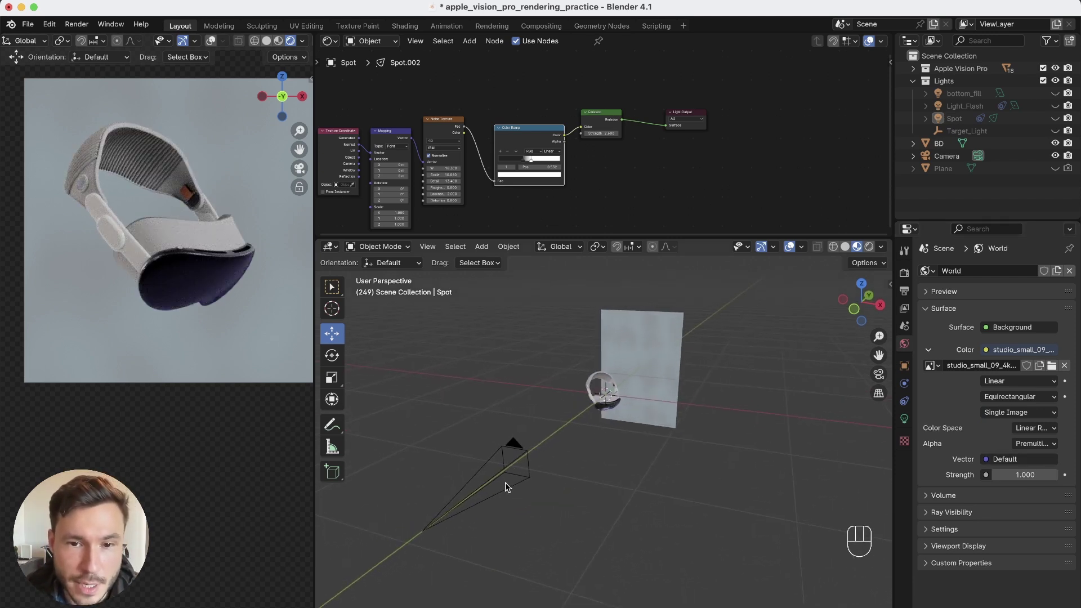
left_click(505, 489)
left_click_drag(504, 489, 565, 404, "alt")
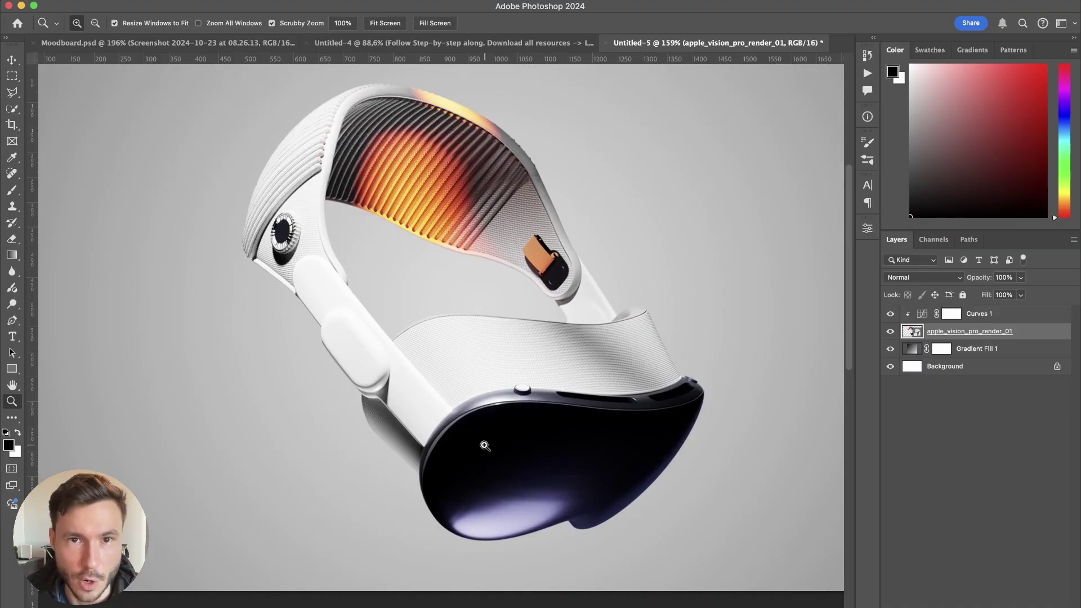
Switch to Photoshop and try moving the apple_vision_pro_render_01 layer around over the gradient background, undoing the moves
scroll(485, 445, "up", 2)
key("v")
left_click_drag(470, 345, 524, 323)
key("super+z")
mouse_move(499, 376)
left_mouse_down()
mouse_move(512, 360)
mouse_move(500, 385)
left_mouse_up()
left_click_drag(555, 428, 543, 437)
left_click_drag(550, 442, 515, 452)
key("super+t")
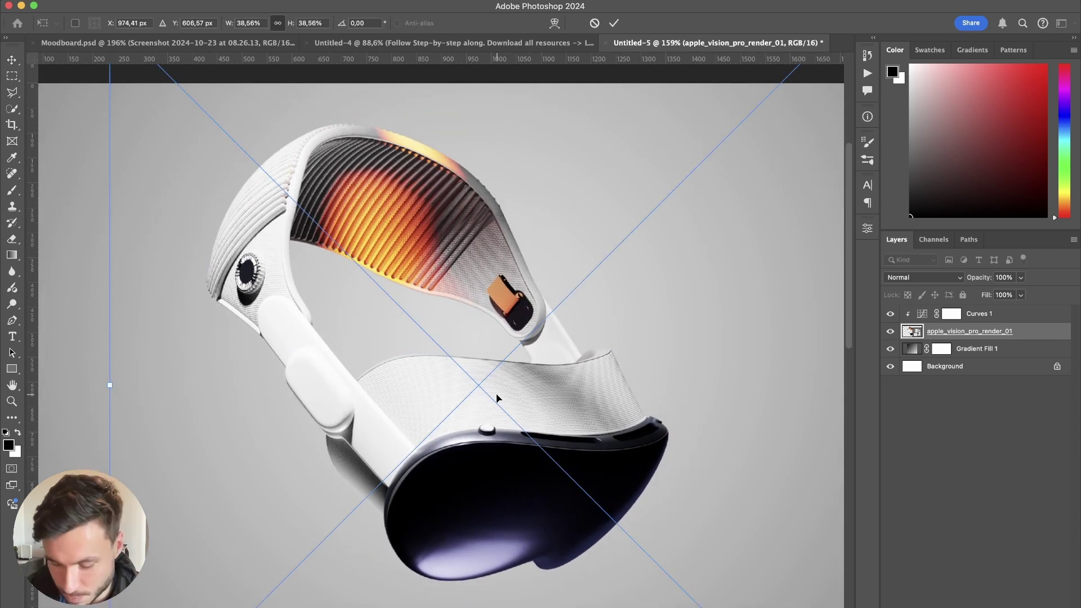
key("Escape")
key("super+z")
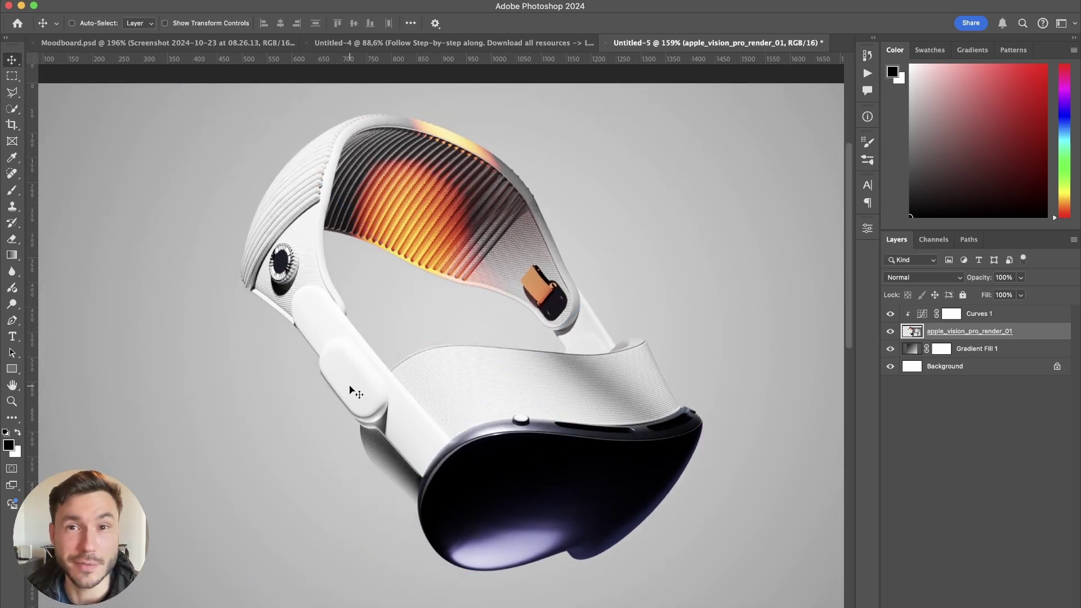
Return to Blender, select the camera facing the headset and display its lens properties to check the focal length
left_click(439, 606)
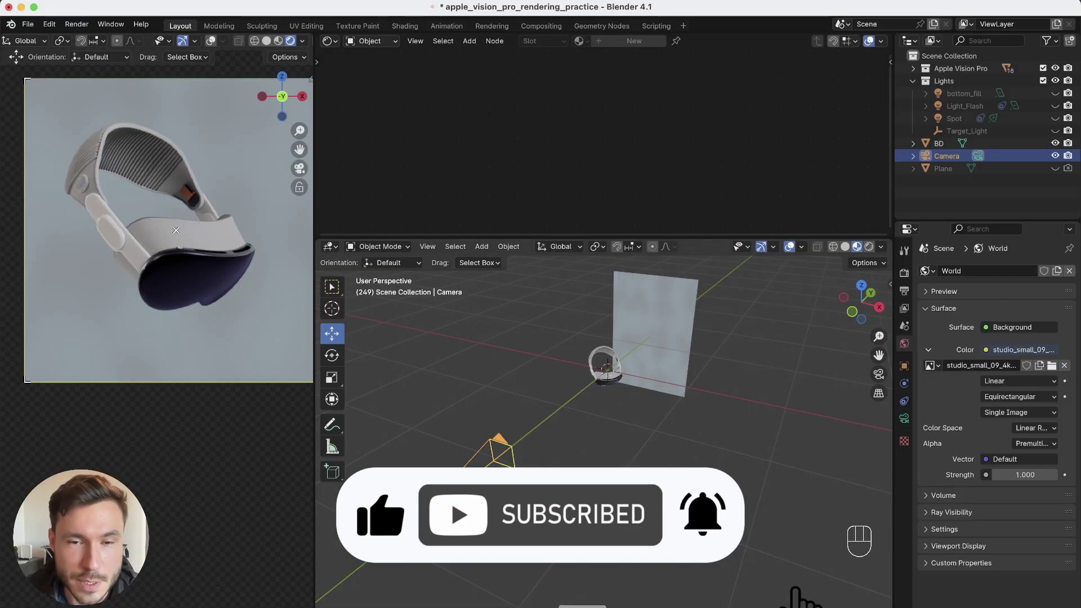
left_click(595, 426)
right_click_drag(596, 423, 638, 317, "alt")
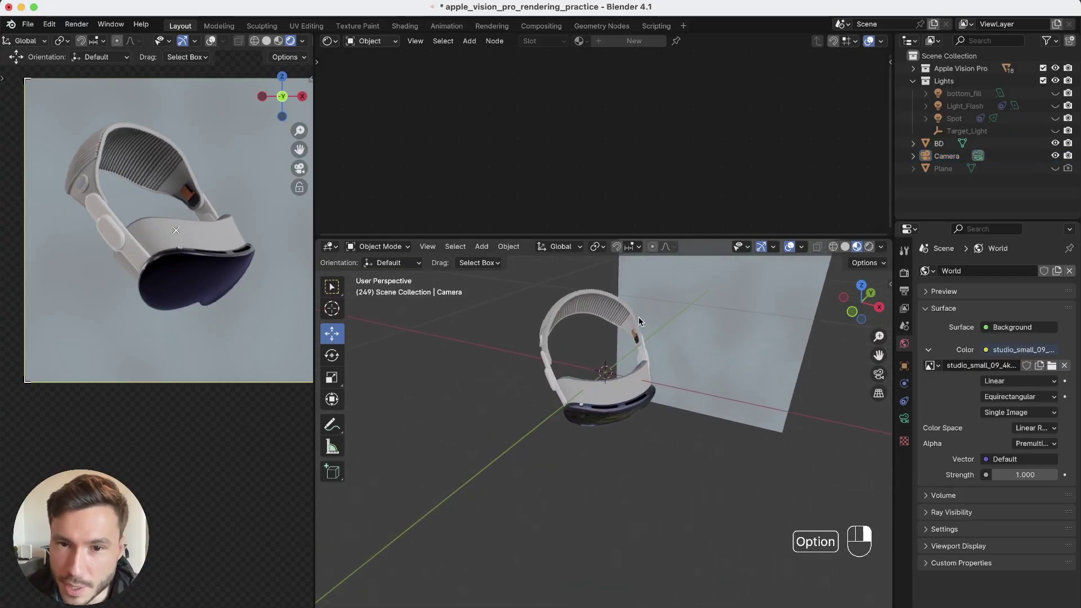
middle_click_drag(639, 316, 643, 399)
left_click_drag(616, 362, 541, 444, "alt")
left_click(521, 530)
left_click_drag(521, 529, 485, 444, "alt")
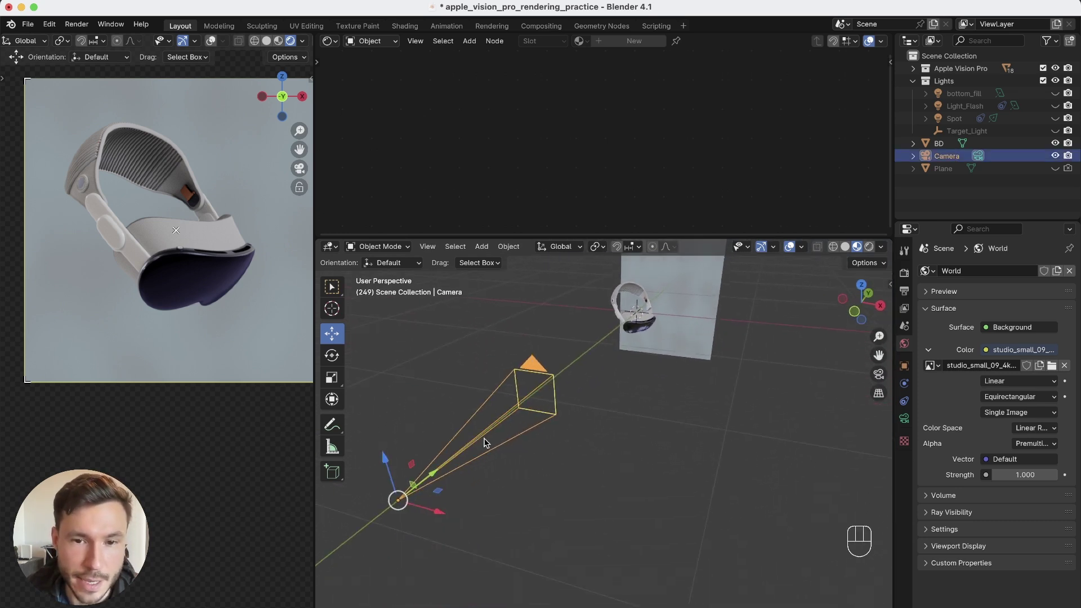
left_click(905, 418)
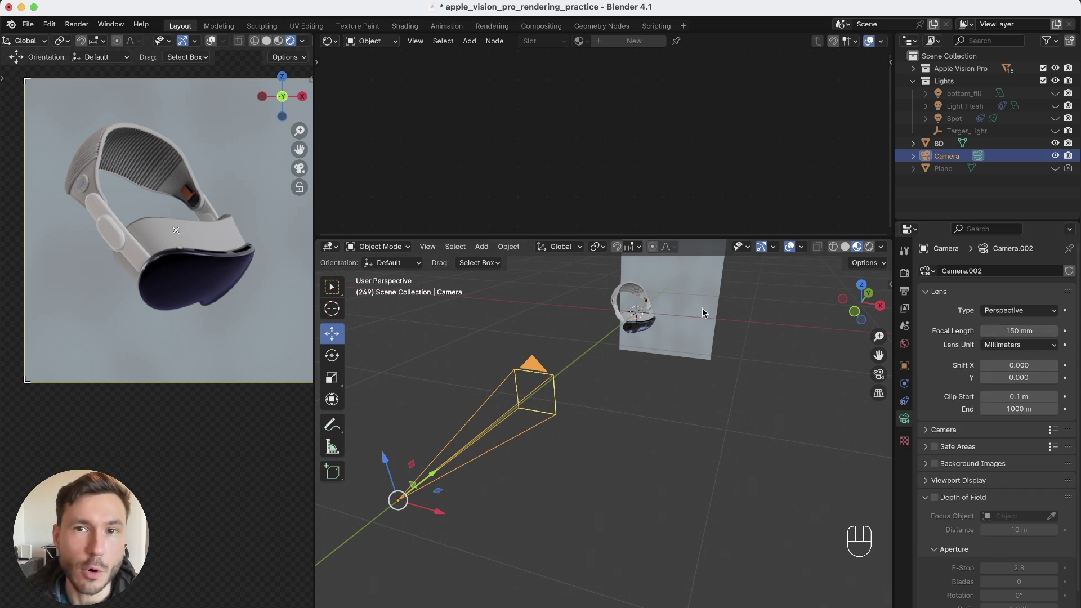
Try emission strengths of 5.2 and 1.6 on the BD backdrop plane's material and undo both changes
left_click_drag(671, 367, 580, 349, "alt")
left_click(579, 326)
scroll(583, 159, "up", 4)
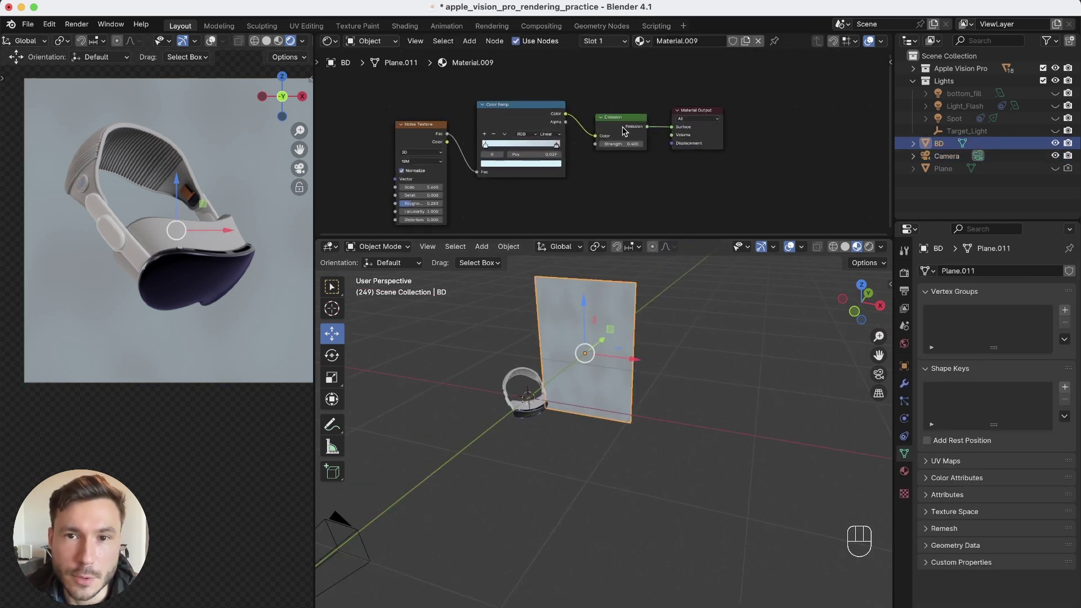
left_click(653, 146)
type("5.2")
key("Return")
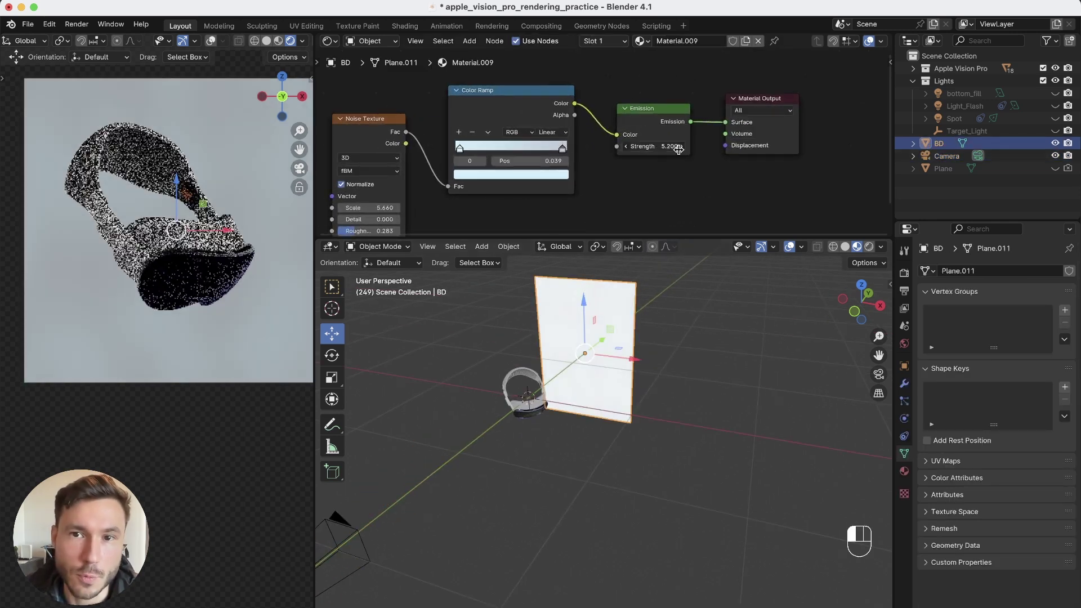
left_click_drag(672, 147, 648, 150)
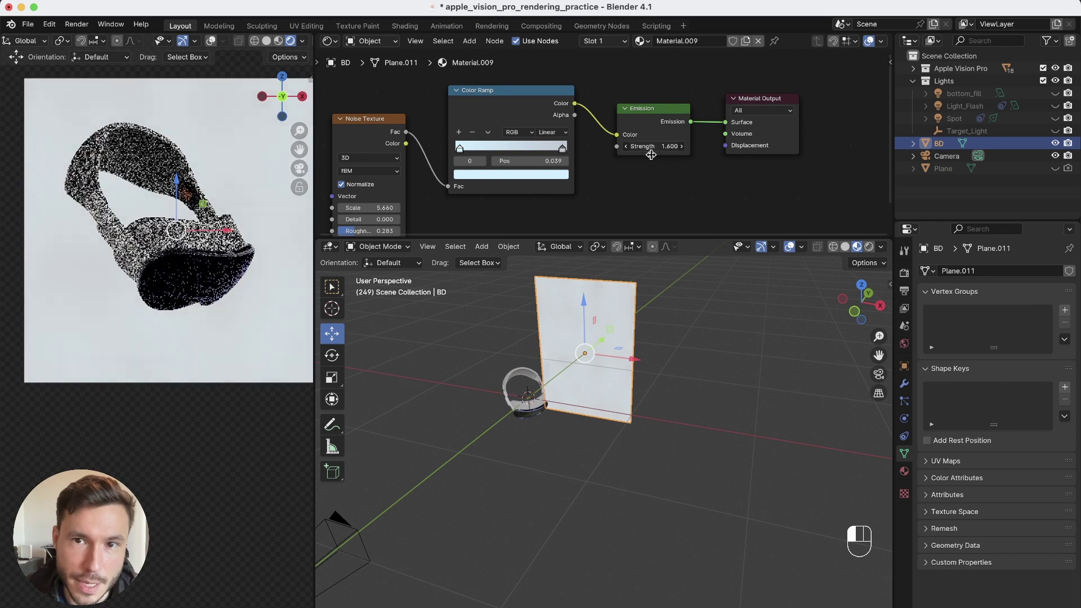
key("super+z")
key("super+z")
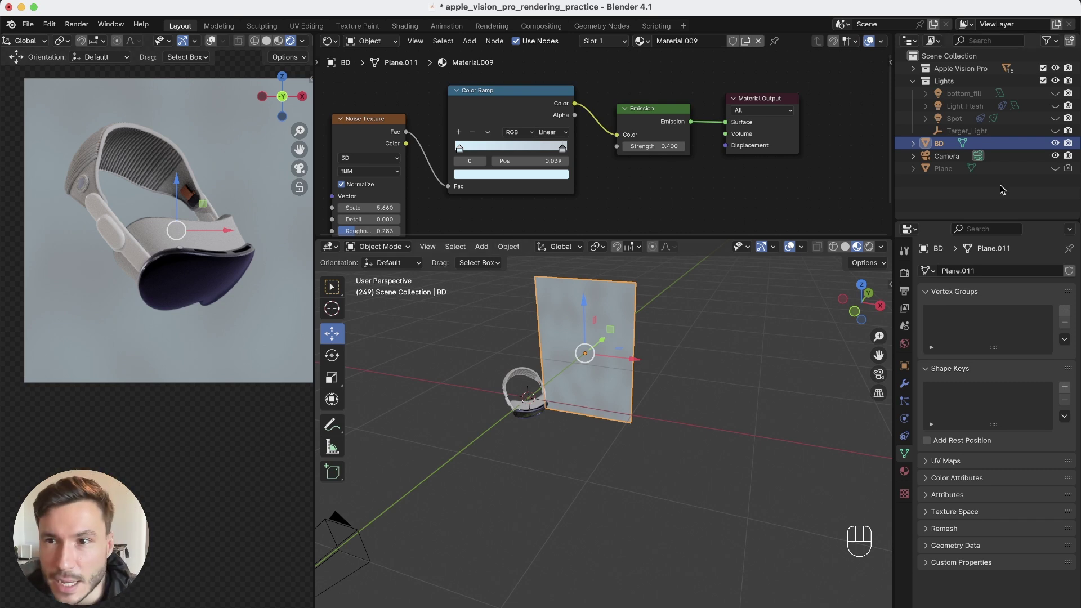
Set the world background strength to 0 to remove the HDRI lighting
left_click(904, 345)
left_click(1038, 478)
type("0")
key("Return")
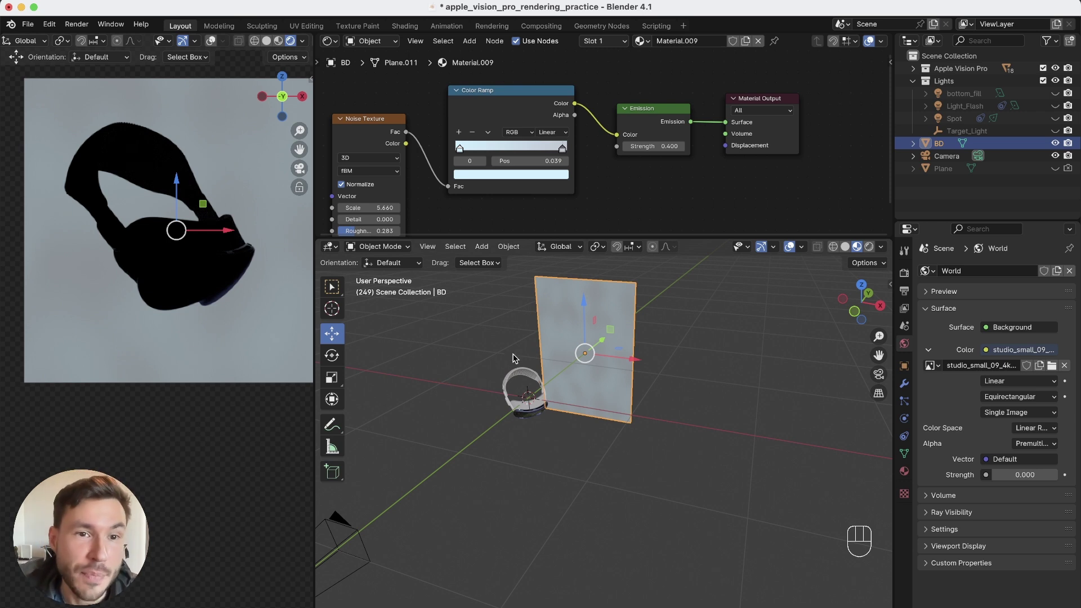
Unhide the Spot light in the Lights collection and select it in the scene to show its shader nodes
left_click_drag(550, 364, 603, 375, "alt")
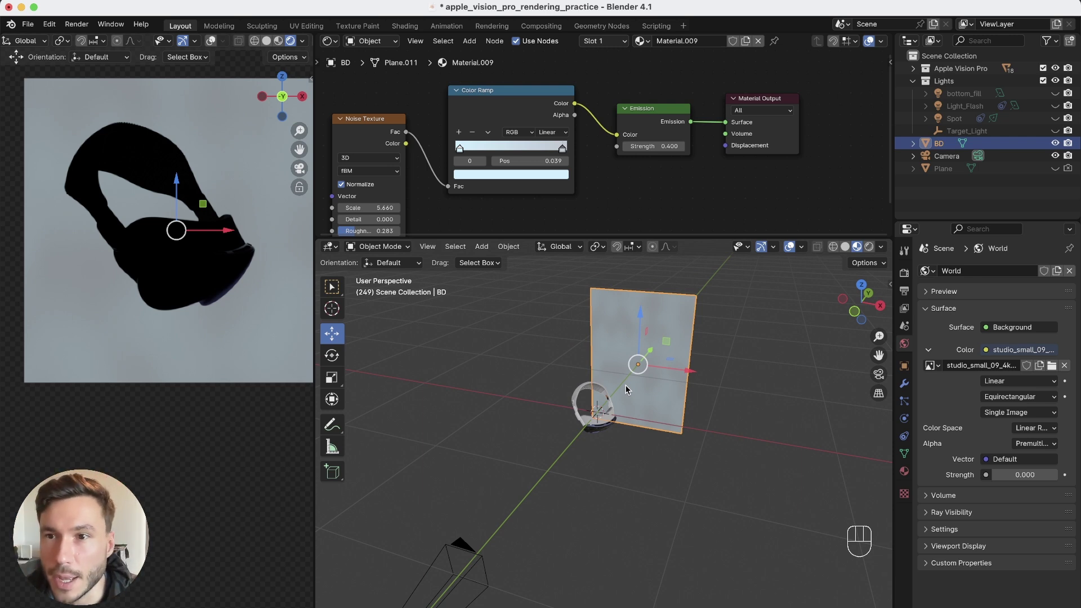
left_click(1055, 118)
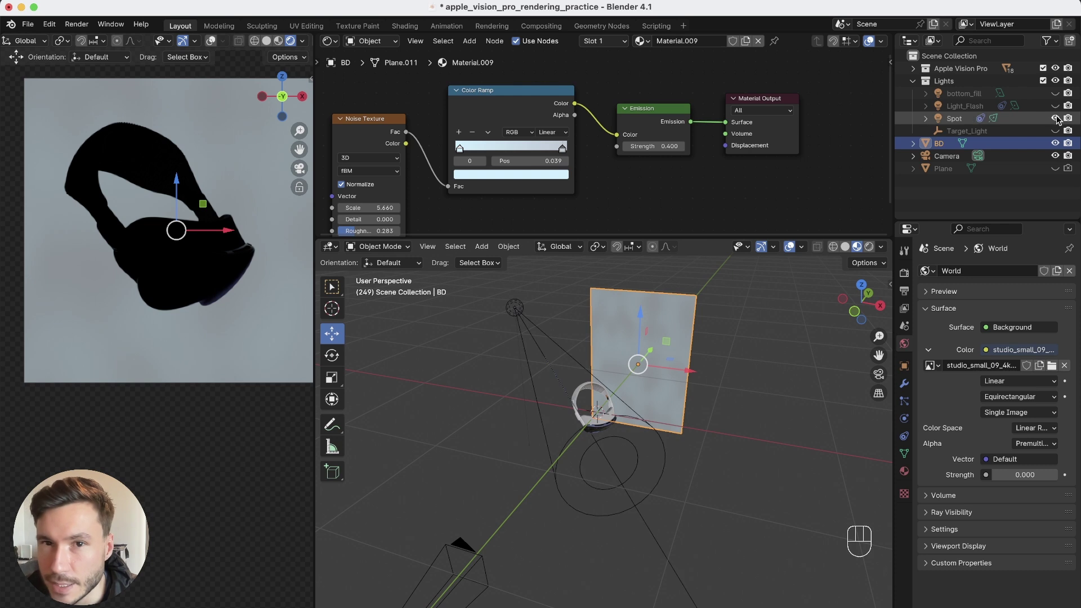
left_click_drag(795, 306, 505, 400, "alt")
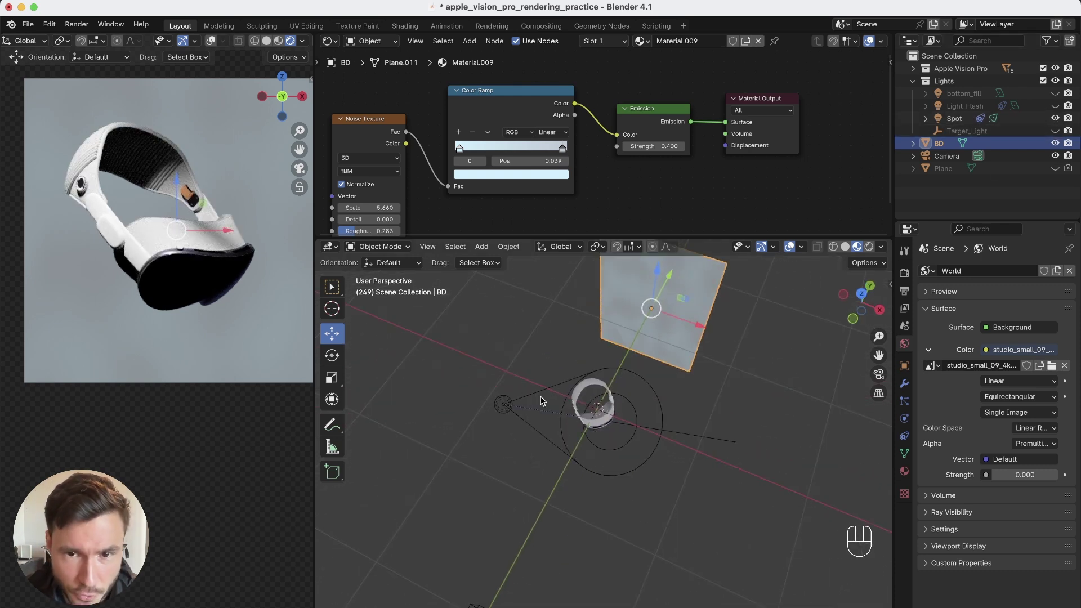
left_click(504, 406)
scroll(563, 186, "down", 3)
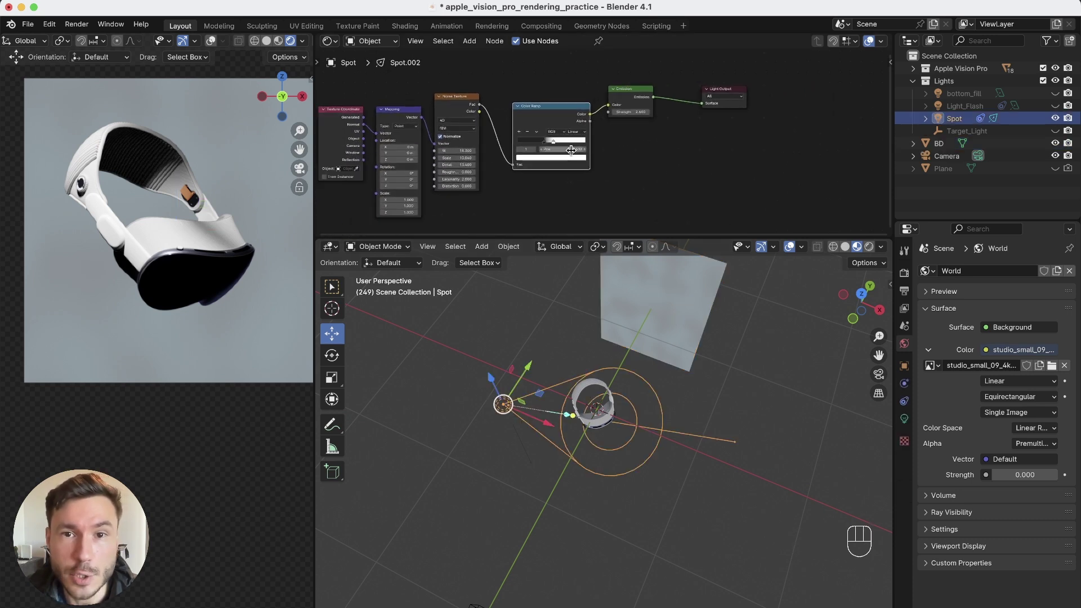
Compare the Spot light with its node setup off and on, leaving Use Nodes enabled
left_click_drag(571, 151, 609, 161, "alt")
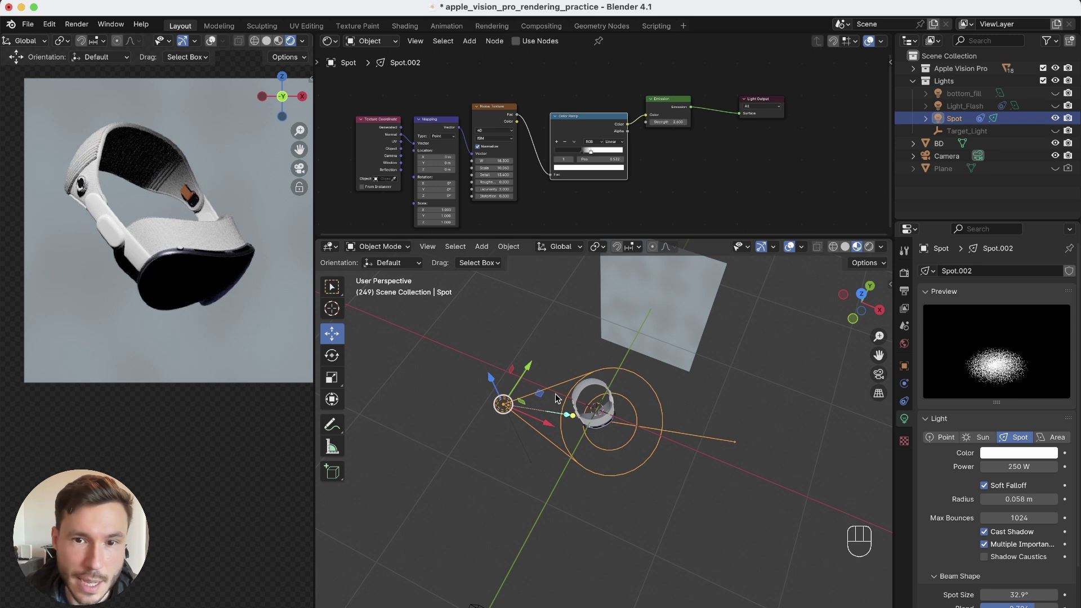
left_click(515, 41)
scroll(537, 108, "up", 1)
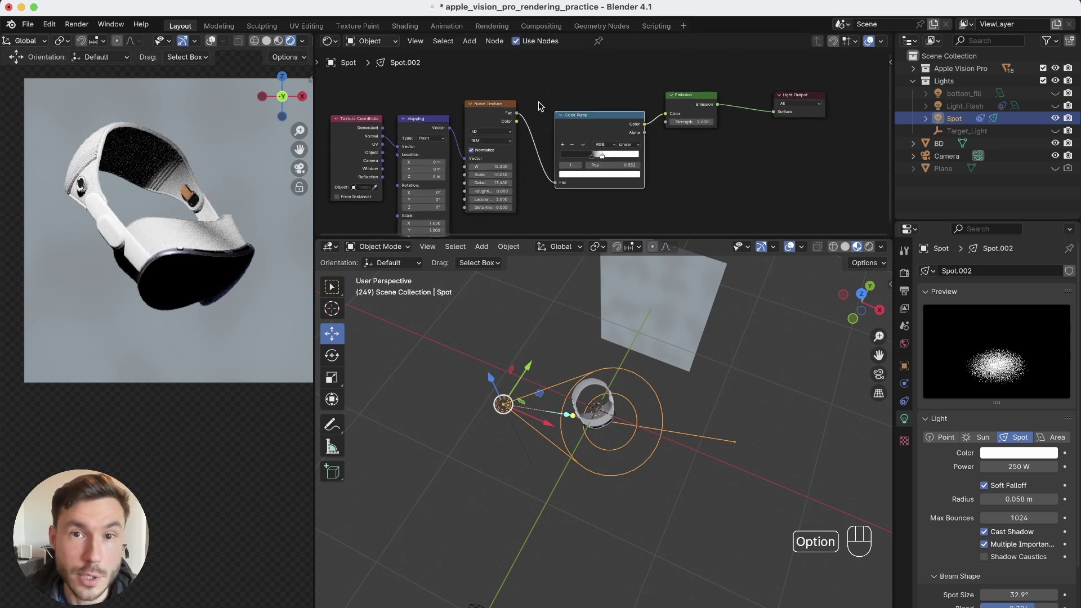
Examine the Spot light's Noise Texture, Color Ramp and Emission nodes alongside a closer view of the rendered headset
scroll(563, 116, "up", 3)
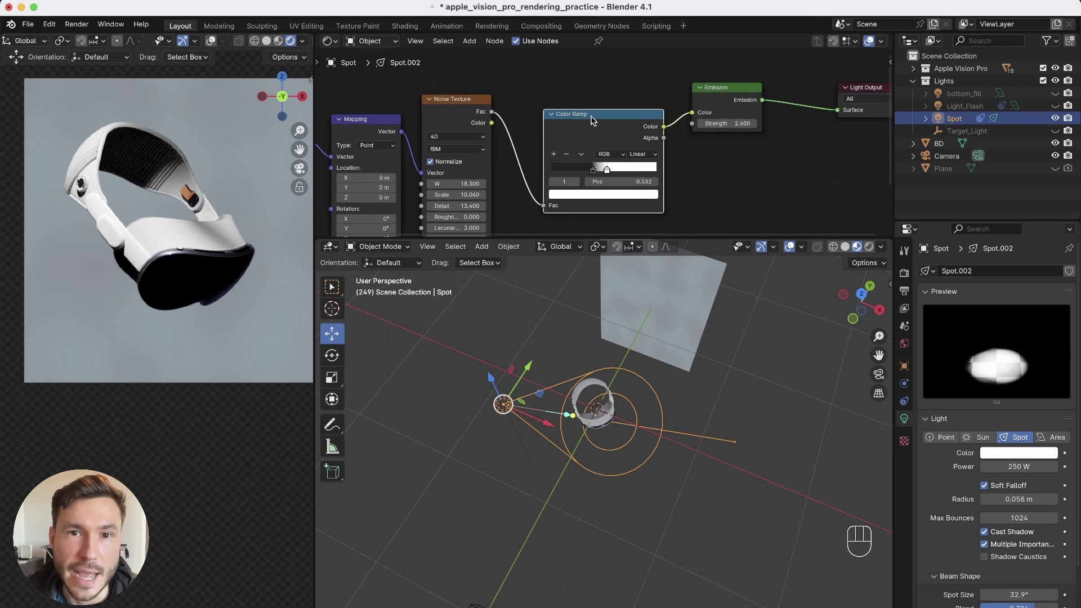
right_click_drag(457, 108, 487, 84, "alt")
mouse_move(470, 97)
left_mouse_down()
mouse_move(478, 89)
mouse_move(474, 100)
left_mouse_up()
right_click_drag(187, 226, 129, 260, "alt")
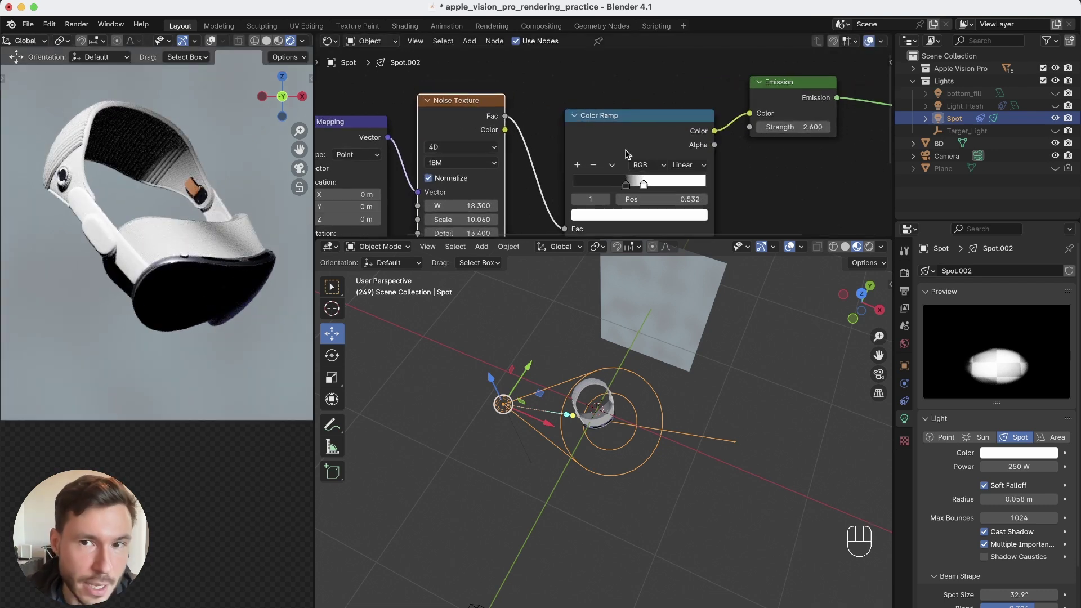
middle_click_drag(544, 173, 491, 185, "alt")
middle_click_drag(707, 129, 618, 150, "alt")
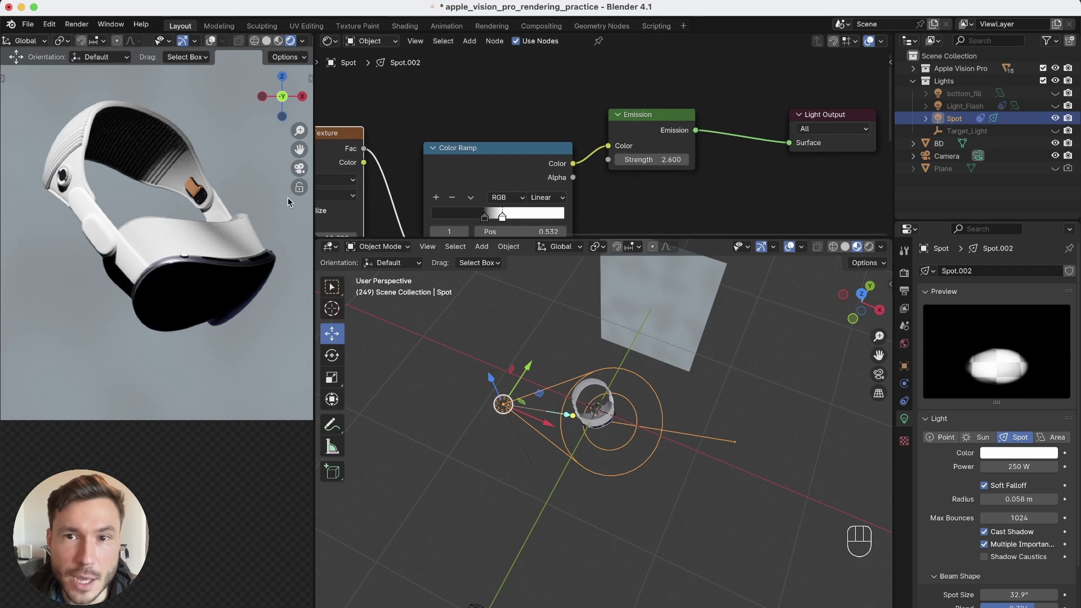
Try disconnecting the Color Ramp from the Spot light's Emission color and reducing its spot size, undoing both changes
left_click_drag(606, 148, 588, 160)
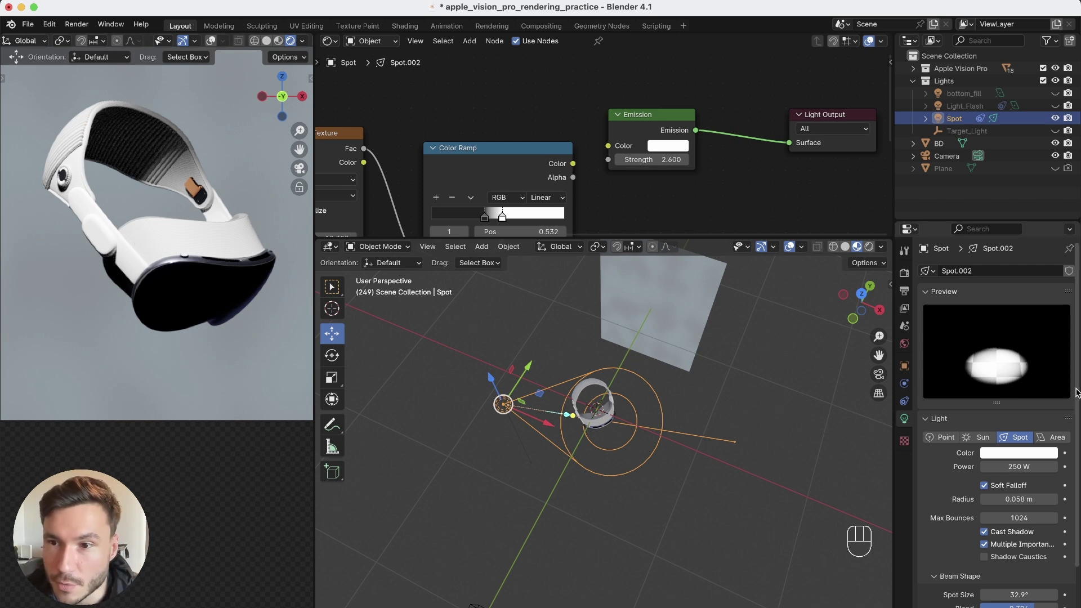
scroll(1079, 431, "down", 2)
scroll(1079, 431, "down", 1)
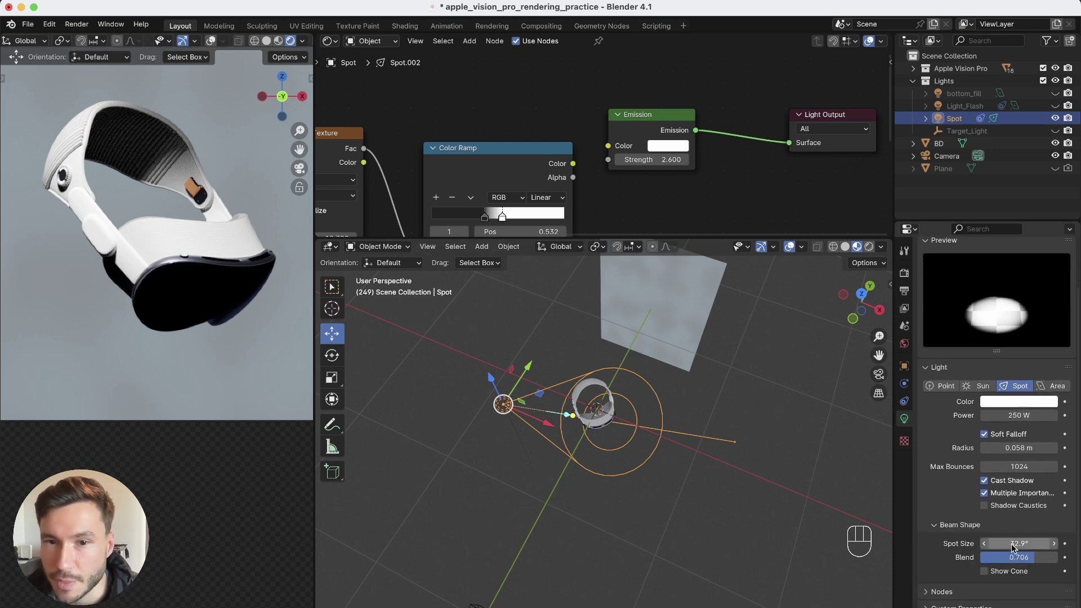
mouse_move(1018, 542)
left_mouse_down()
mouse_move(1041, 538)
mouse_move(1020, 547)
left_mouse_up()
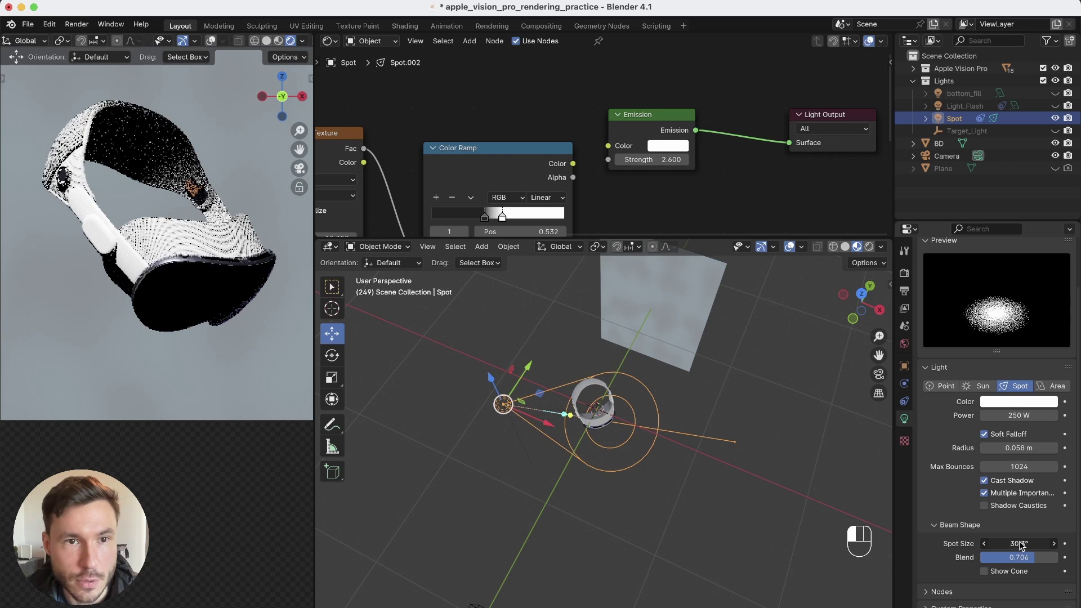
key("super+z")
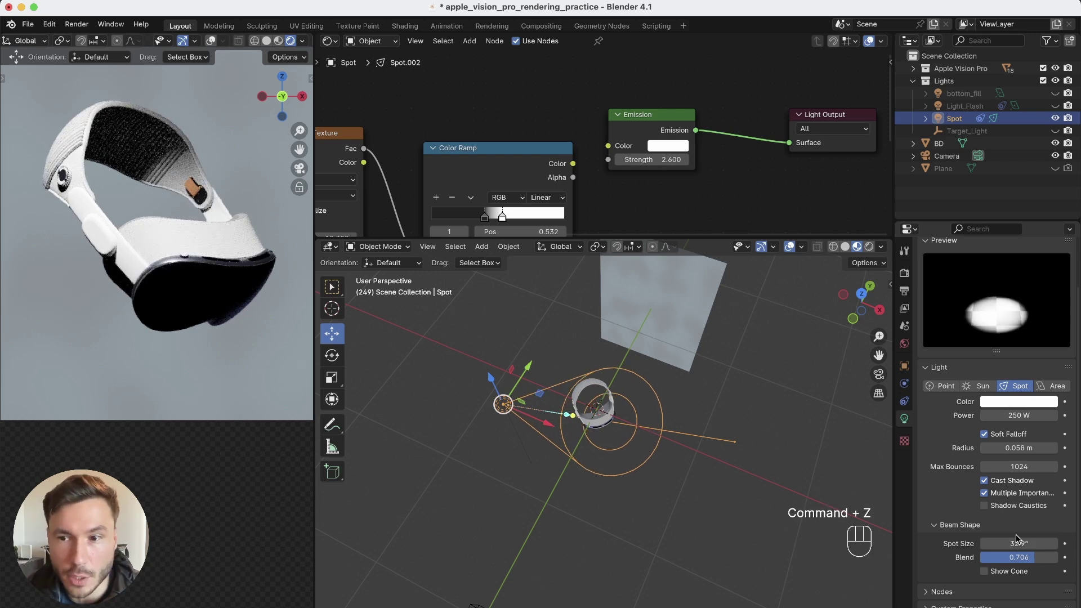
key("super+z")
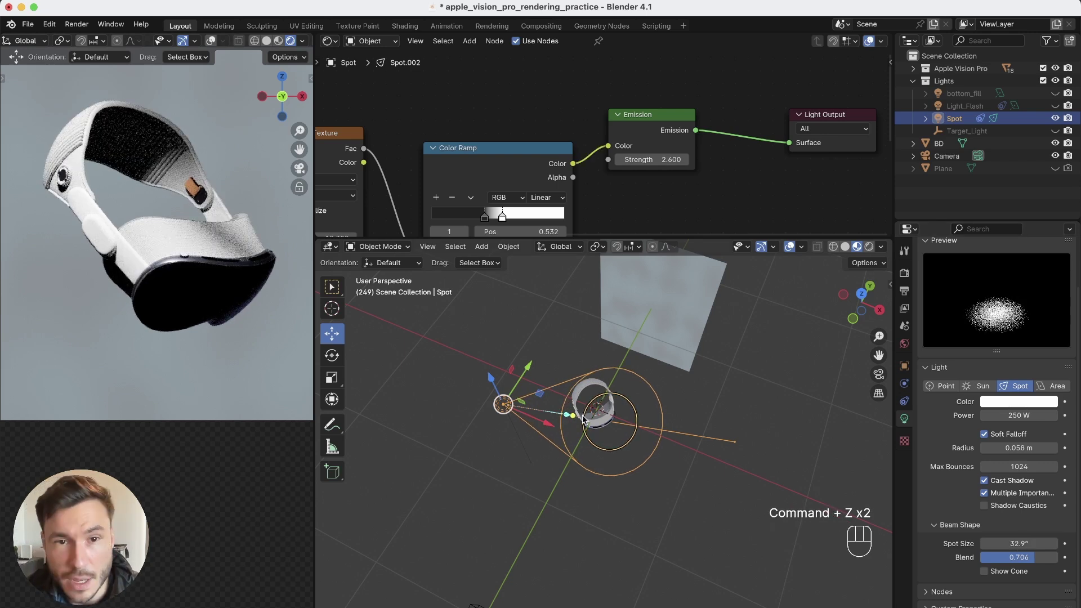
Try disconnecting the Color Ramp from the Spot light's Emission color to judge the render, restoring the connection and the Spot selection
left_click_drag(607, 146, 612, 107)
left_click_drag(528, 124, 521, 114)
left_click_drag(449, 138, 518, 128, "alt")
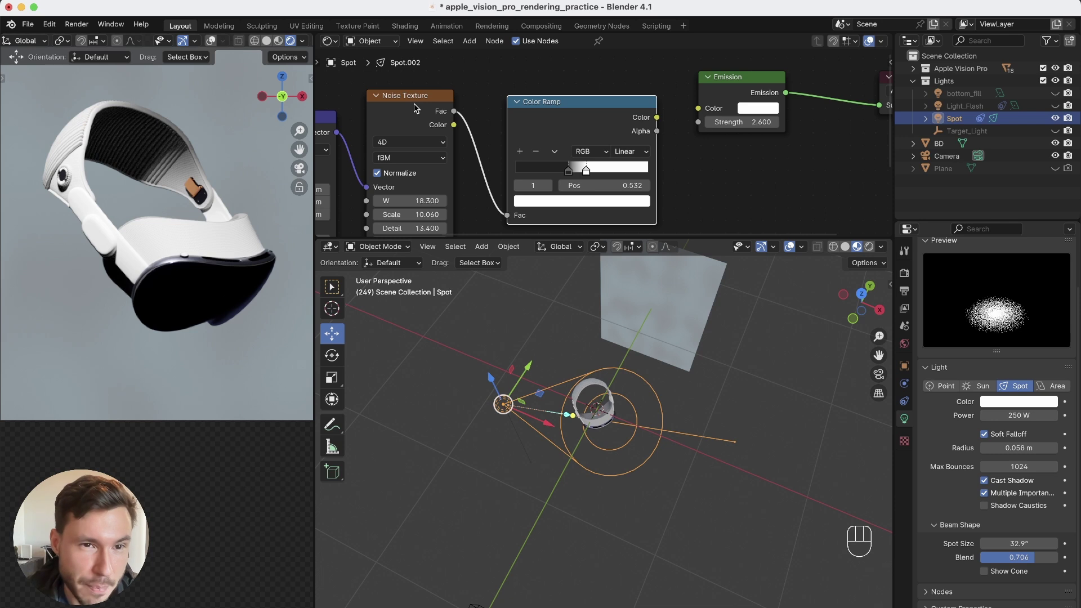
left_click_drag(511, 135, 490, 132, "alt")
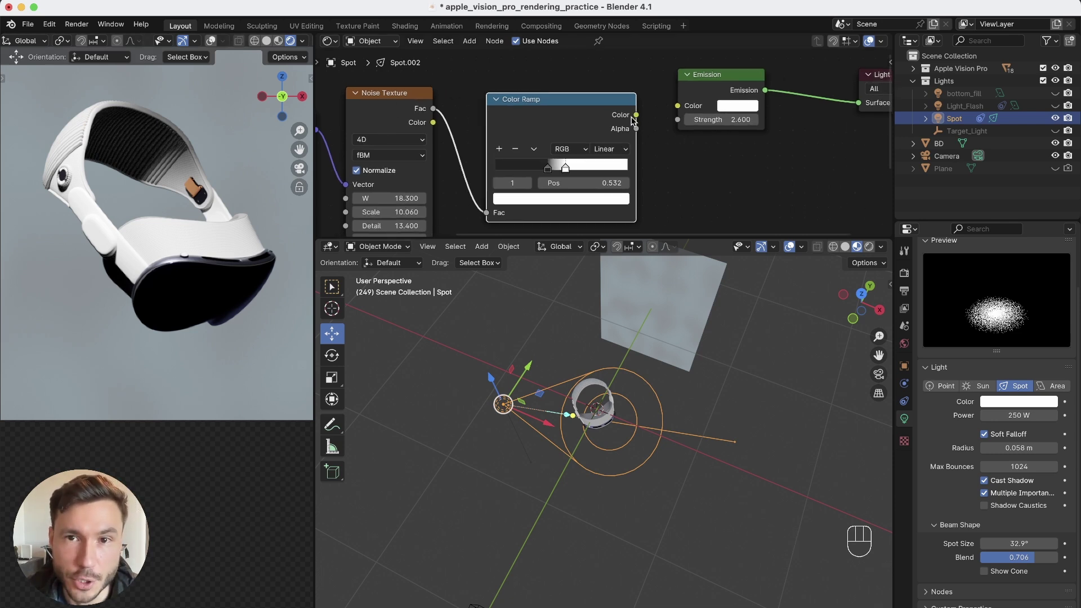
left_click(216, 257)
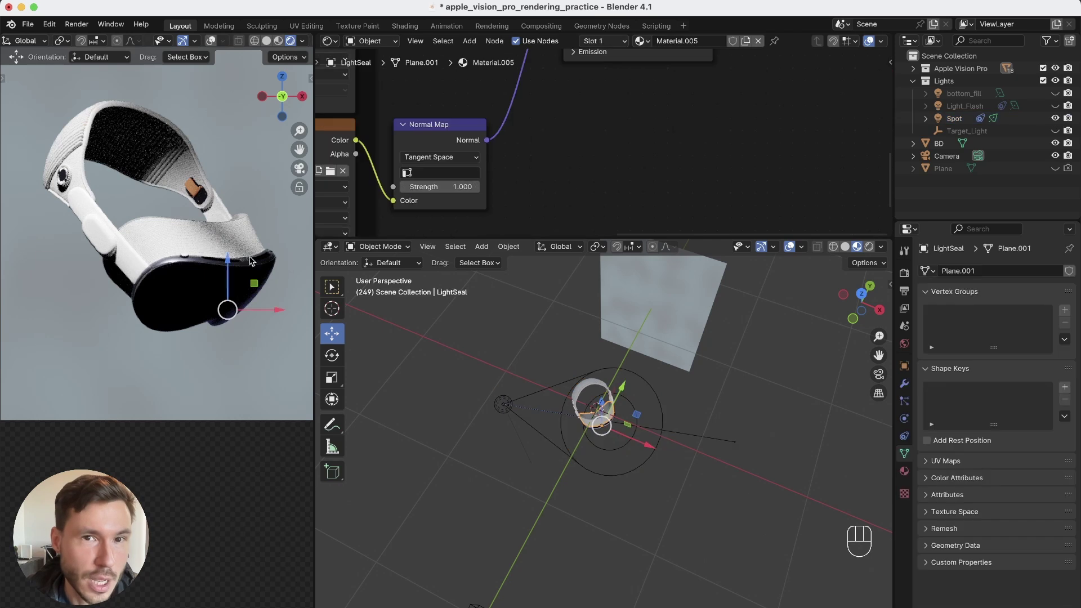
scroll(519, 178, "down", 8)
left_click_drag(565, 149, 604, 194, "alt")
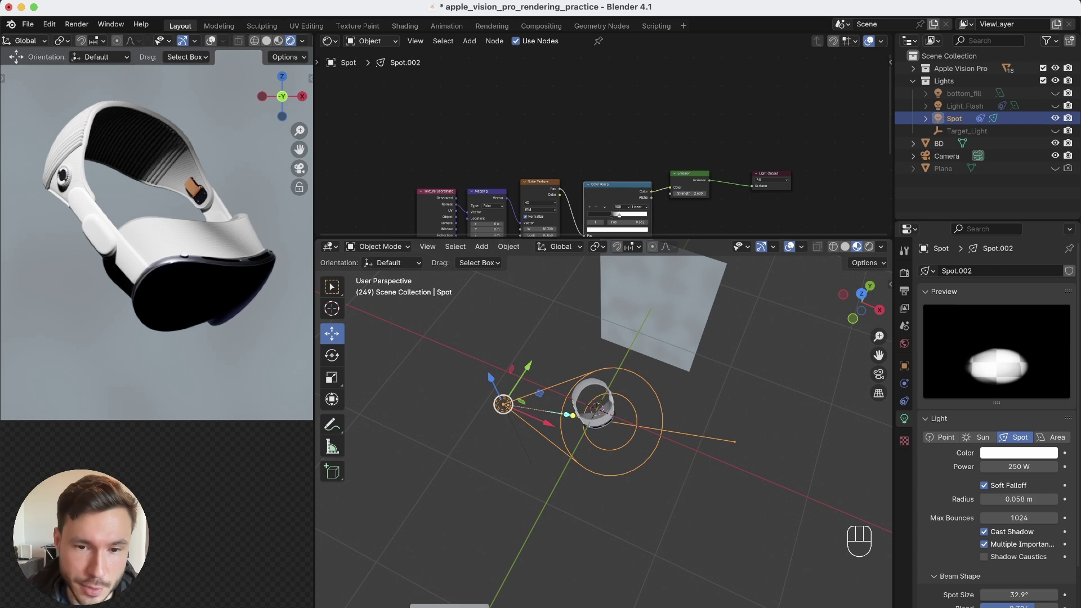
Switch to the Instagram profile in the browser and open the Apple Vision Pro carousel post as a lighting reference
left_click(451, 607)
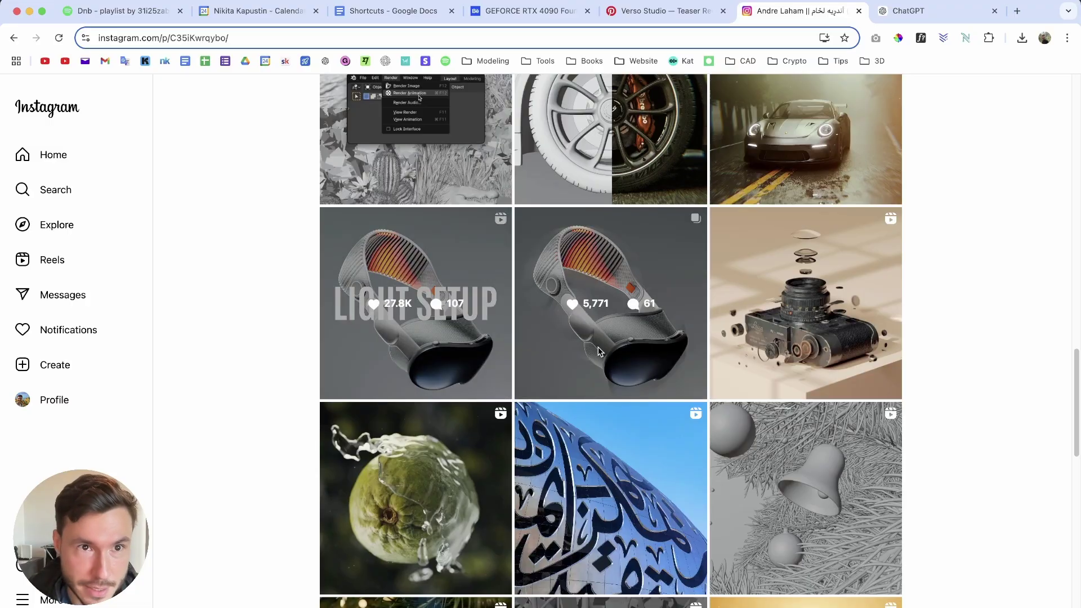
scroll(630, 321, "up", 20)
scroll(646, 295, "down", 20)
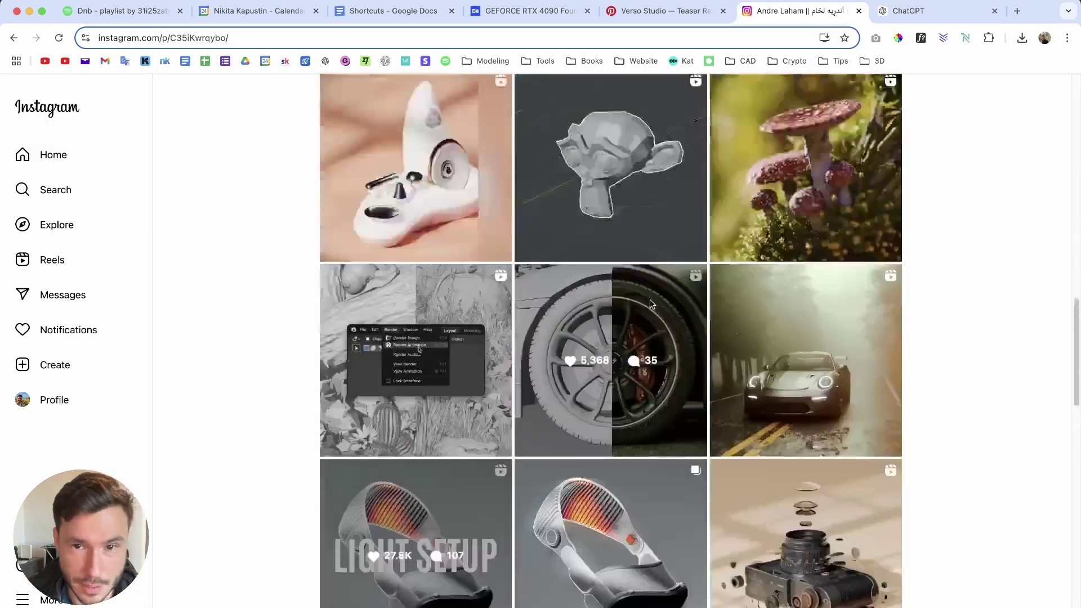
scroll(670, 428, "up", 3)
scroll(671, 429, "down", 1)
scroll(671, 430, "down", 5)
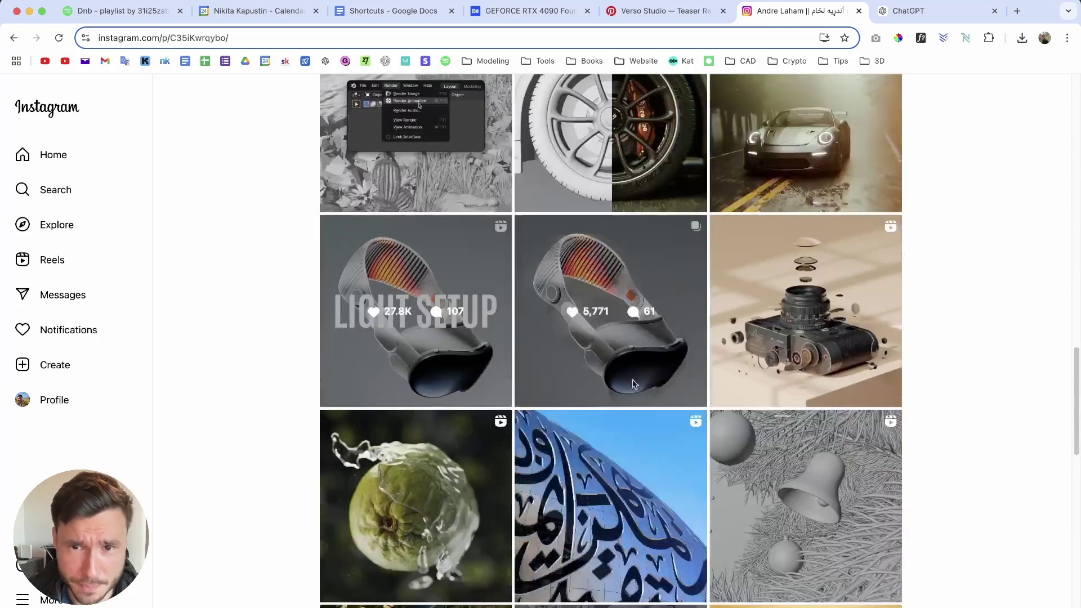
left_click(633, 383)
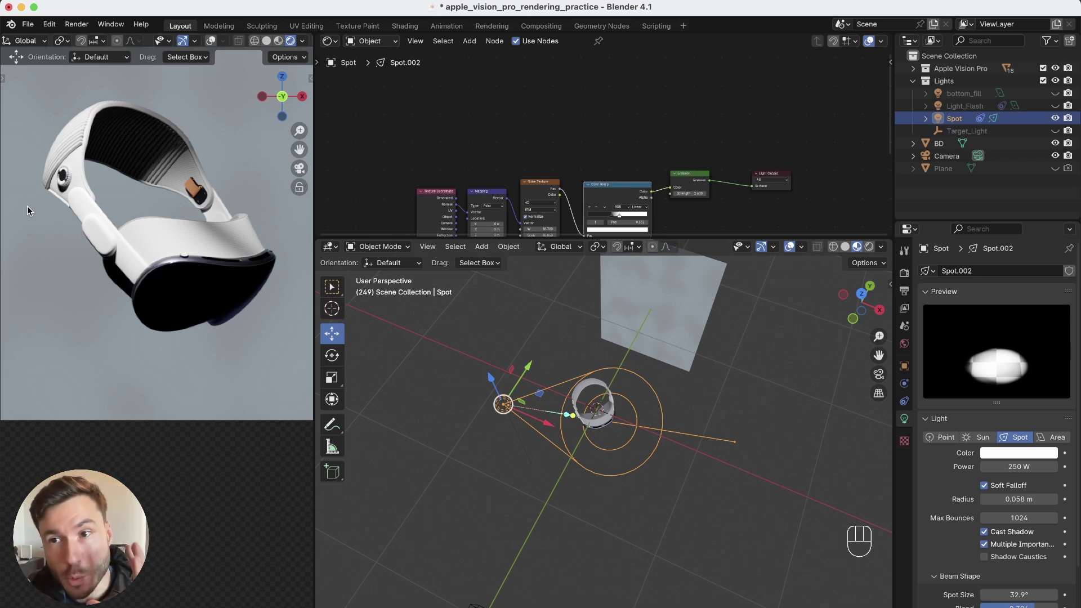
Return to Blender, unhide the bottom_fill light in the Lights collection and select it in the scene below the headset
middle_click_drag(617, 152, 555, 93, "alt")
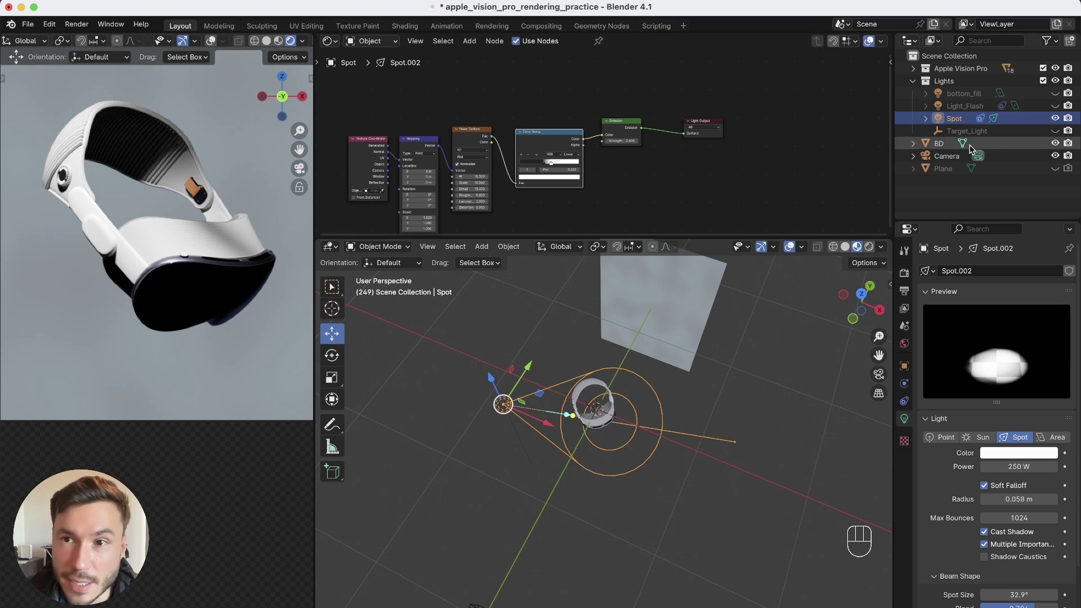
left_click(1055, 93)
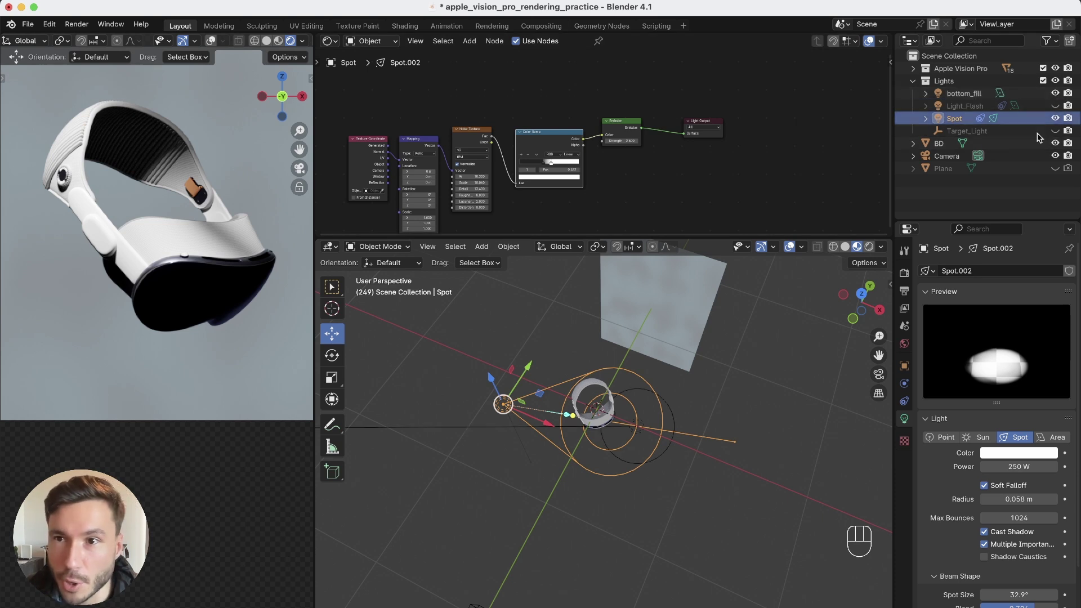
left_click_drag(540, 384, 587, 445, "alt")
left_click(587, 445)
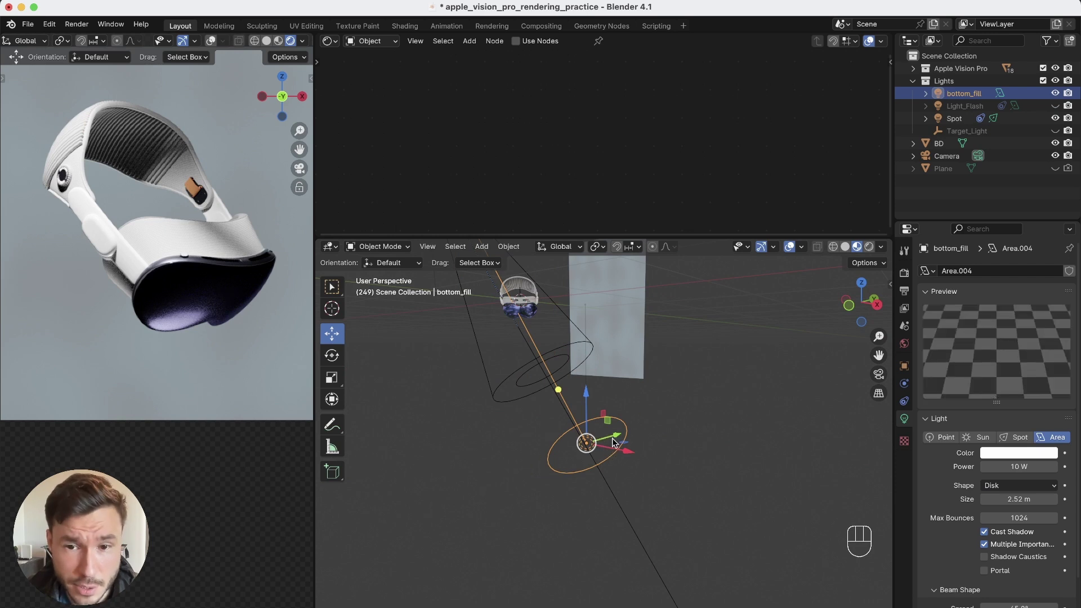
left_click_drag(591, 481, 476, 362, "alt")
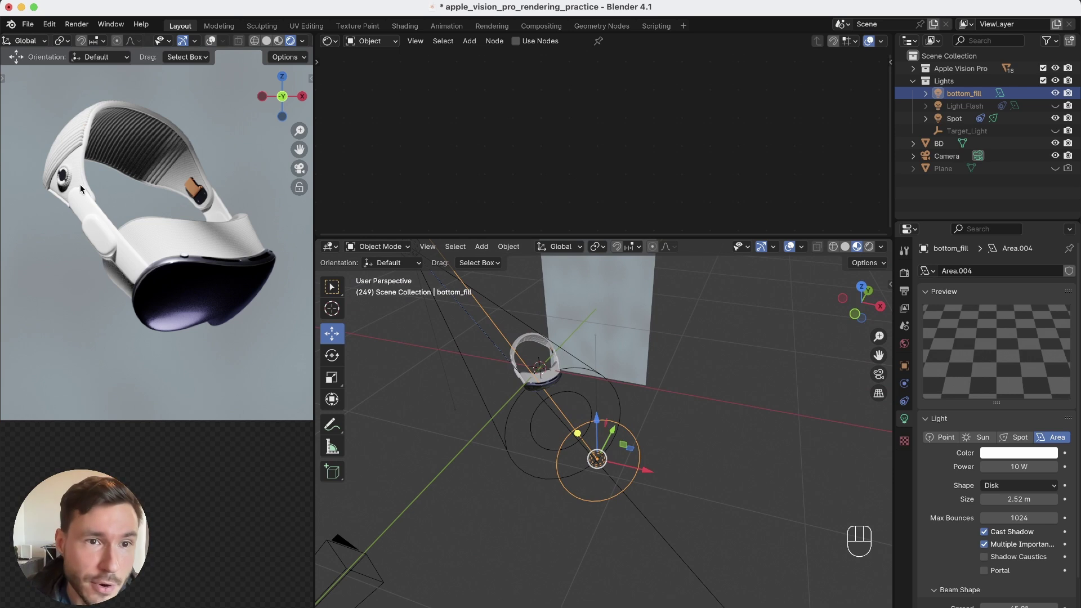
Compare a close-up of the rendered headset with the bottom_fill light hidden and shown, leaving the light shown
right_click_drag(91, 175, 106, 182, "alt")
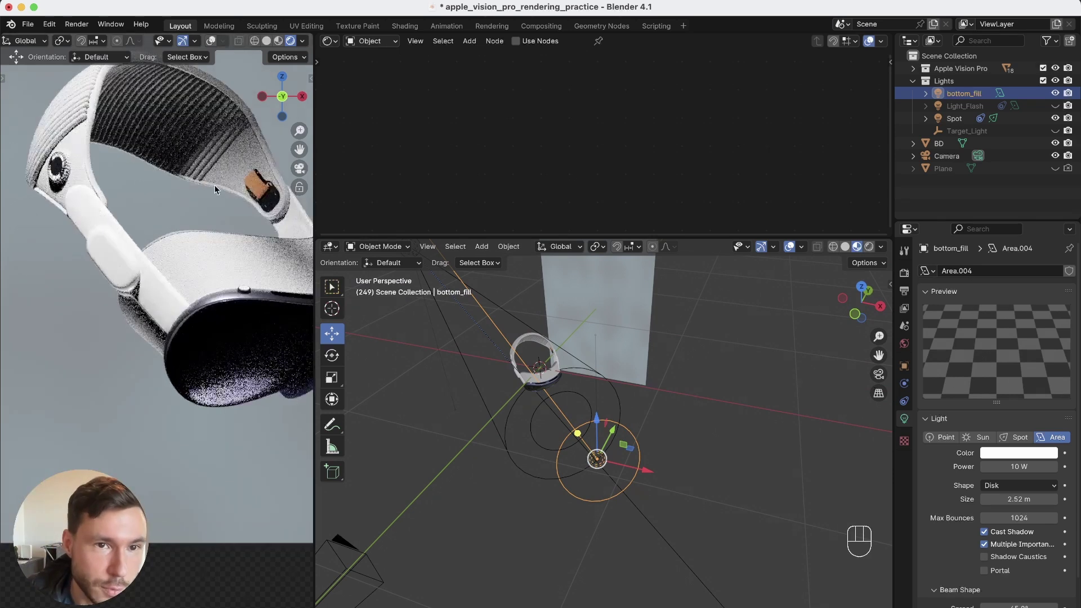
middle_click_drag(208, 156, 178, 189, "alt")
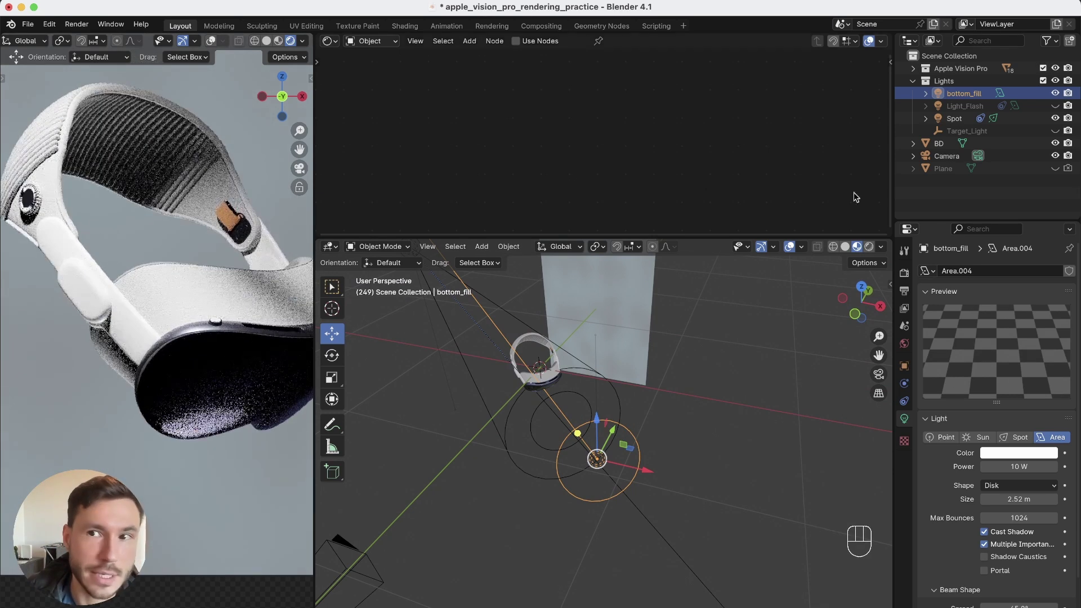
left_click(1055, 93)
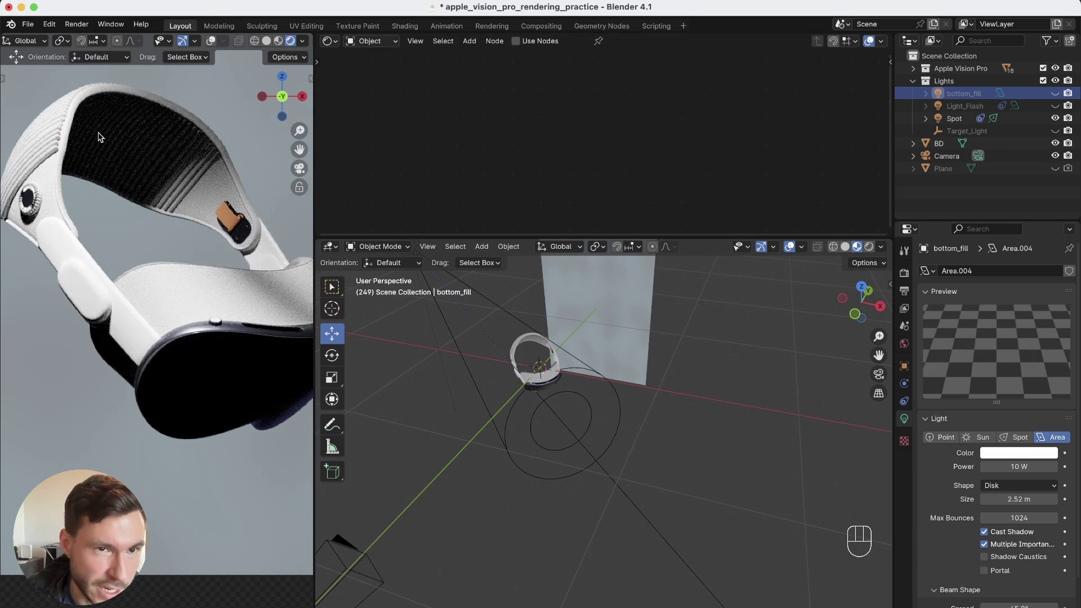
key("super+z")
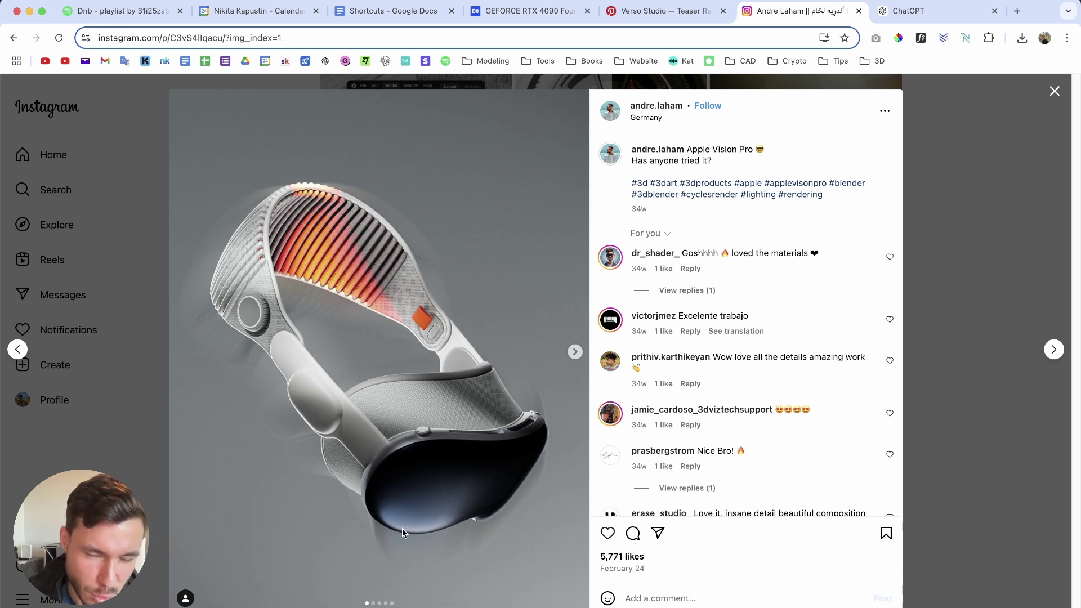
Compare the strap and front glass in the Blender render with the Instagram reference image, ending back in Blender
key("super+Tab")
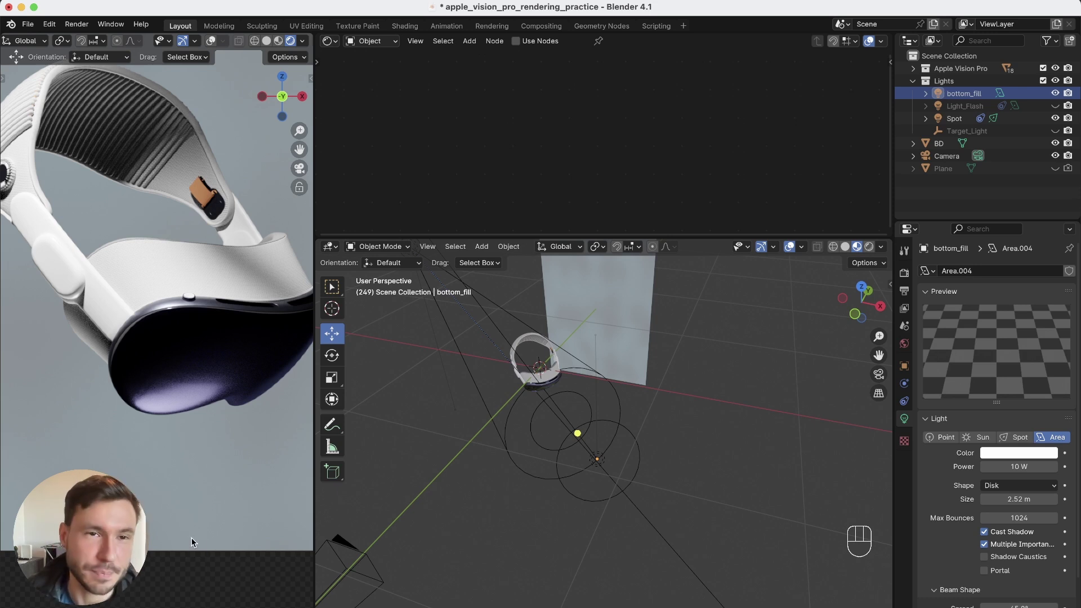
middle_click_drag(152, 417, 175, 438, "alt")
middle_click_drag(145, 242, 170, 256, "alt")
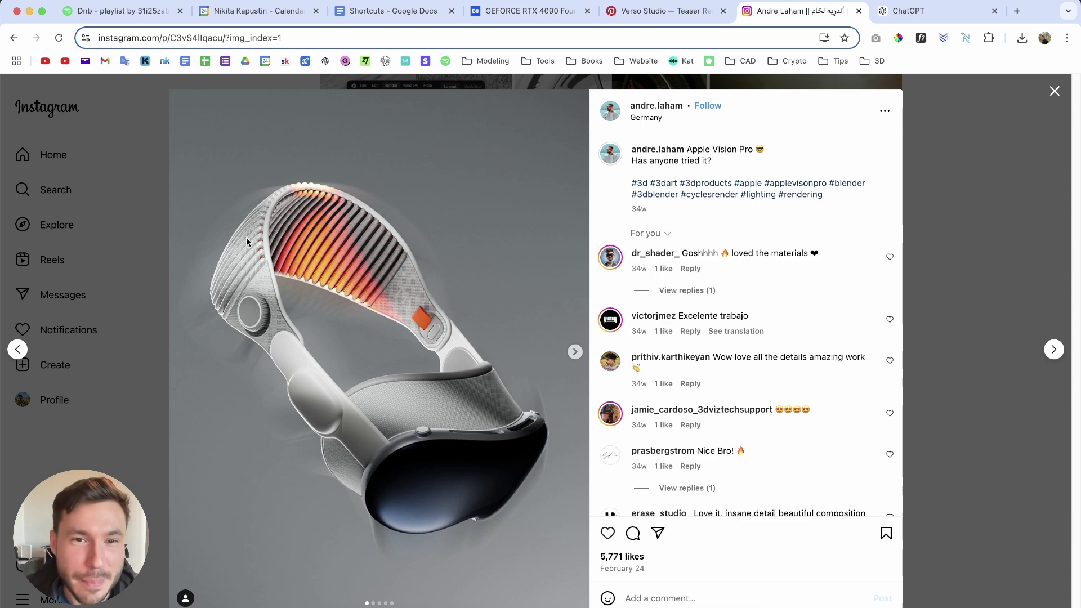
key("super+Tab")
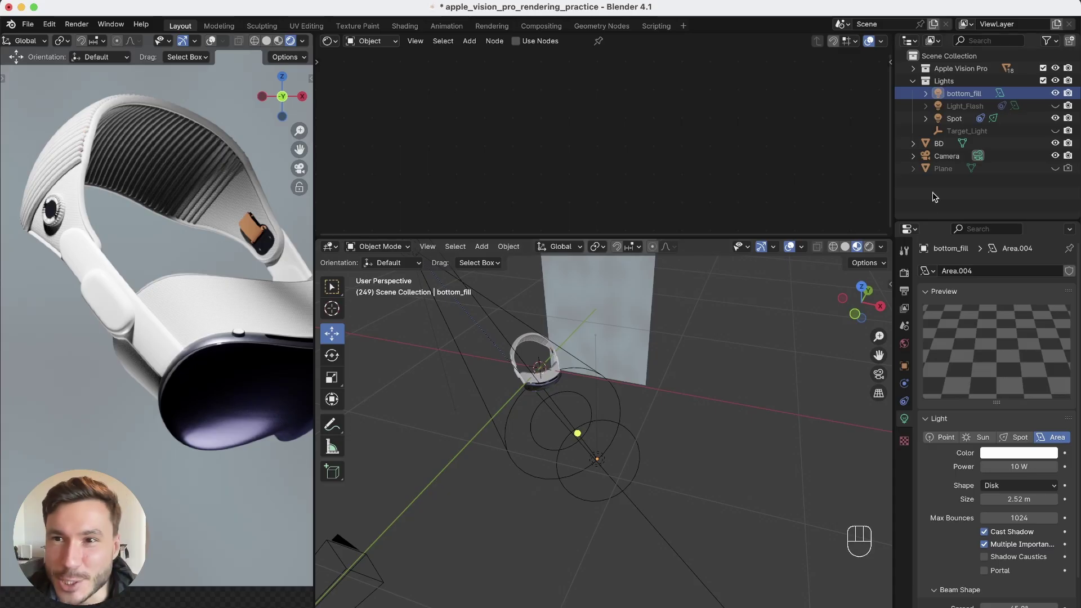
Unhide the Light_Flash area light and select it in the scene above the headset strap
left_click(1055, 107)
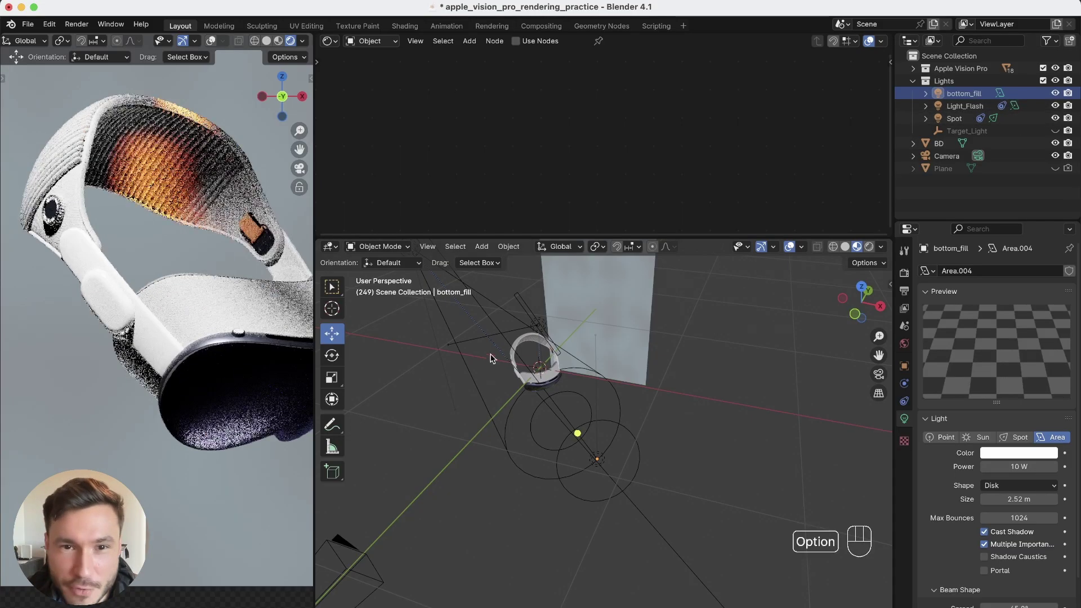
right_click_drag(492, 359, 545, 312, "alt")
left_click_drag(621, 332, 668, 337, "alt")
right_click_drag(668, 337, 631, 359, "alt")
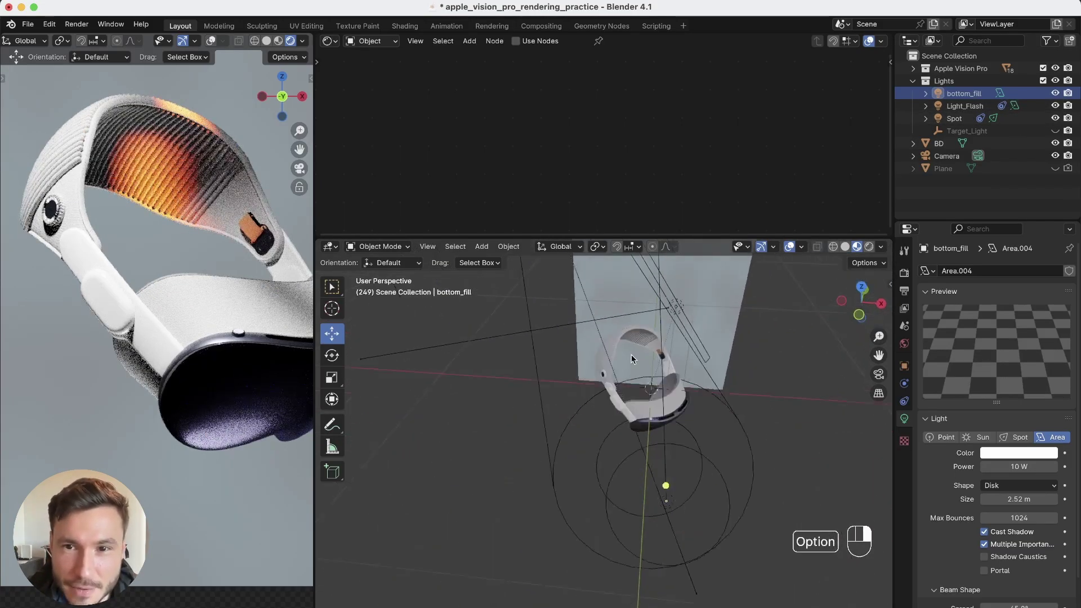
left_click(673, 313)
left_click_drag(673, 313, 467, 384, "alt")
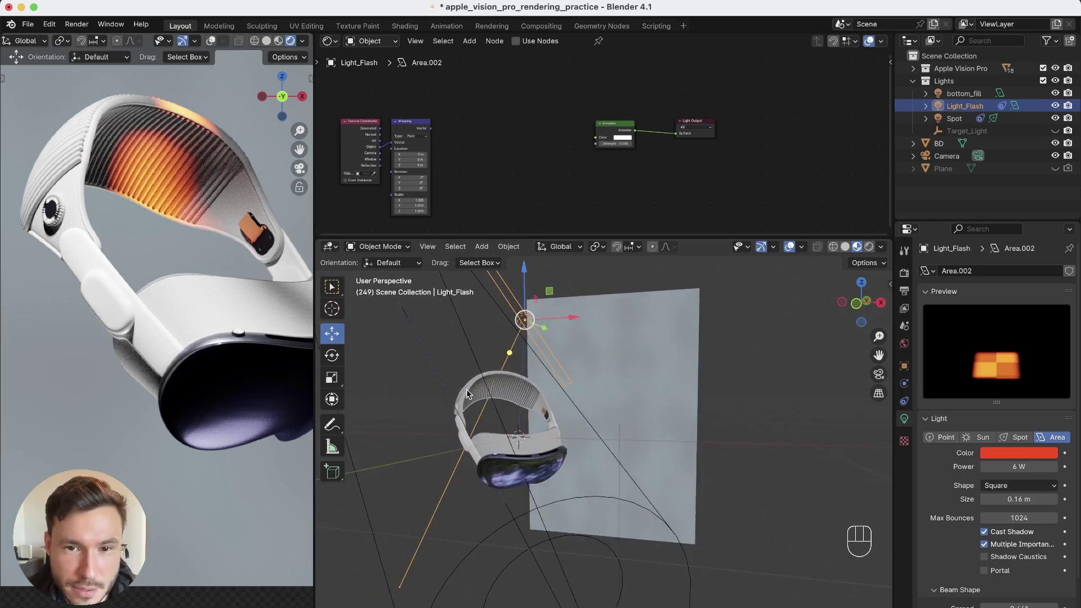
Inspect the strap's glow in the render, set the Color Management View Transform to AgX, and check the Instagram reference
scroll(160, 180, "down", 5, "alt")
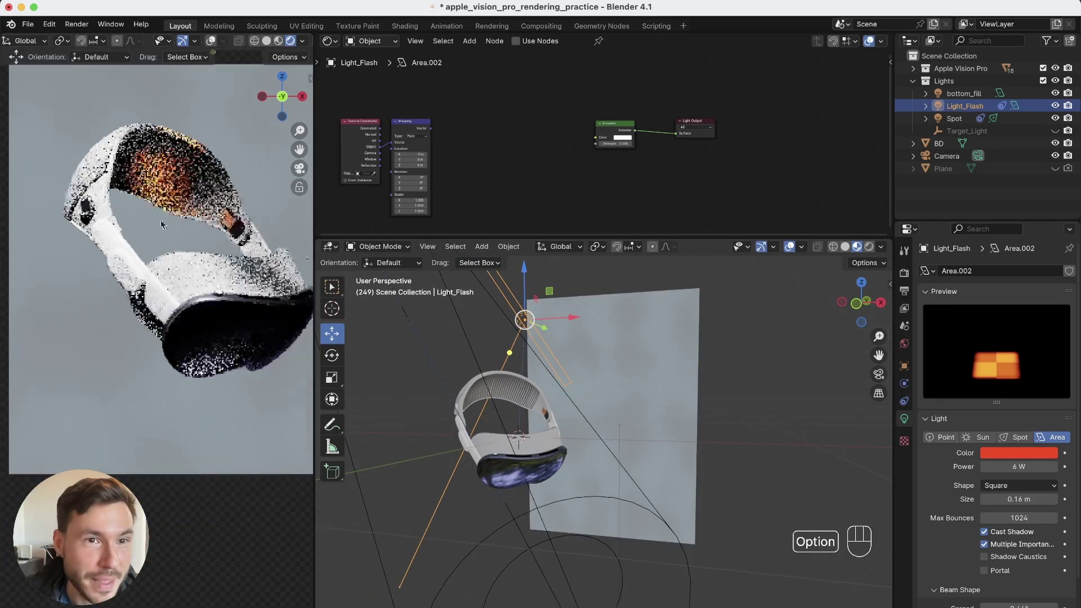
scroll(171, 166, "up", 4, "alt")
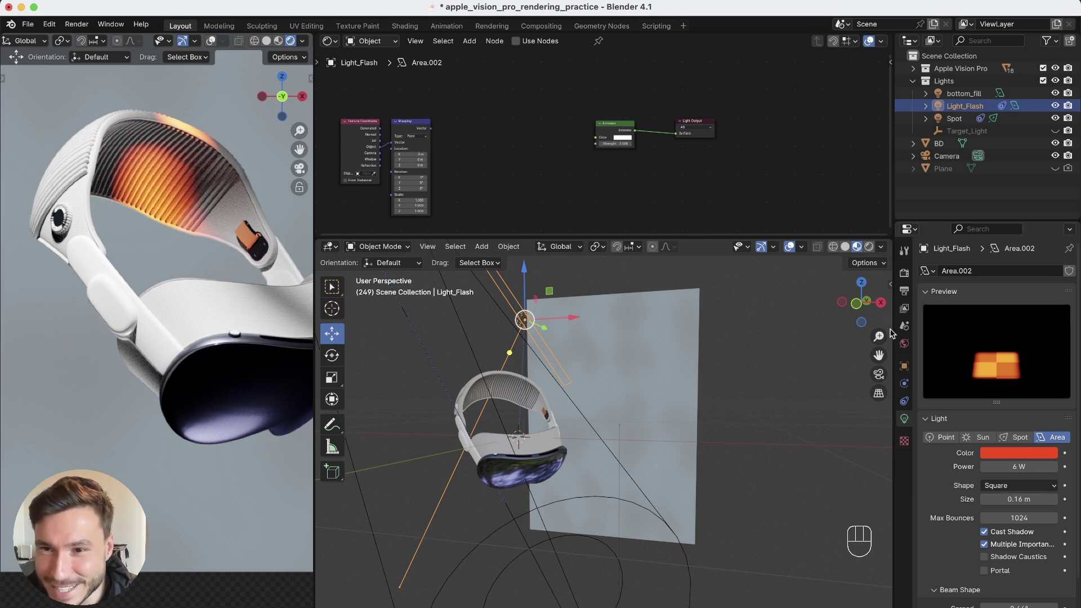
middle_click_drag(565, 429, 488, 452)
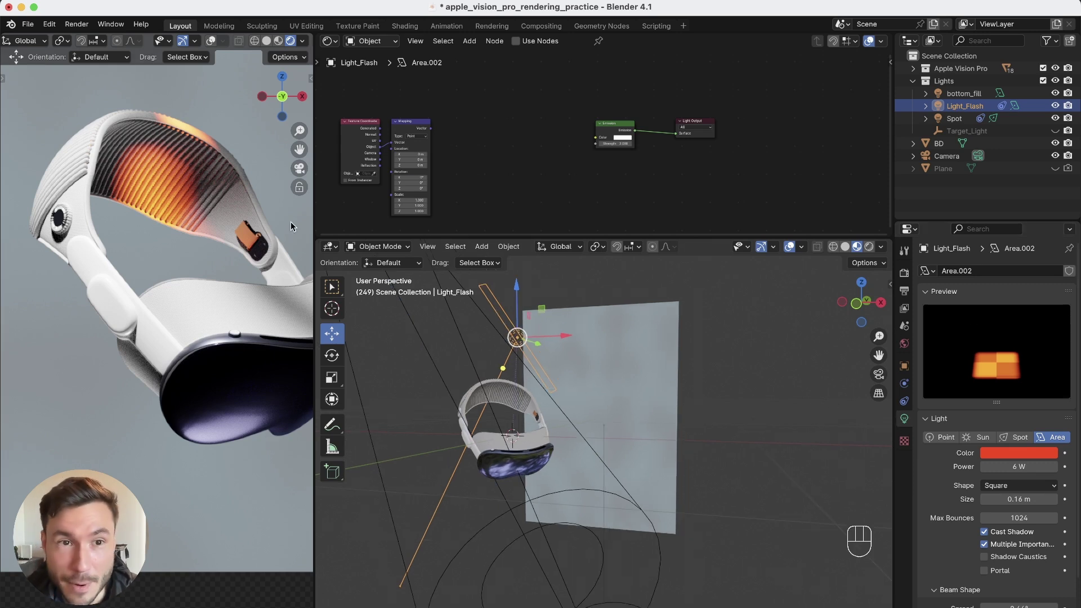
left_click(905, 291)
mouse_move(1076, 314)
left_mouse_down()
mouse_move(1067, 432)
mouse_move(1069, 305)
left_mouse_up()
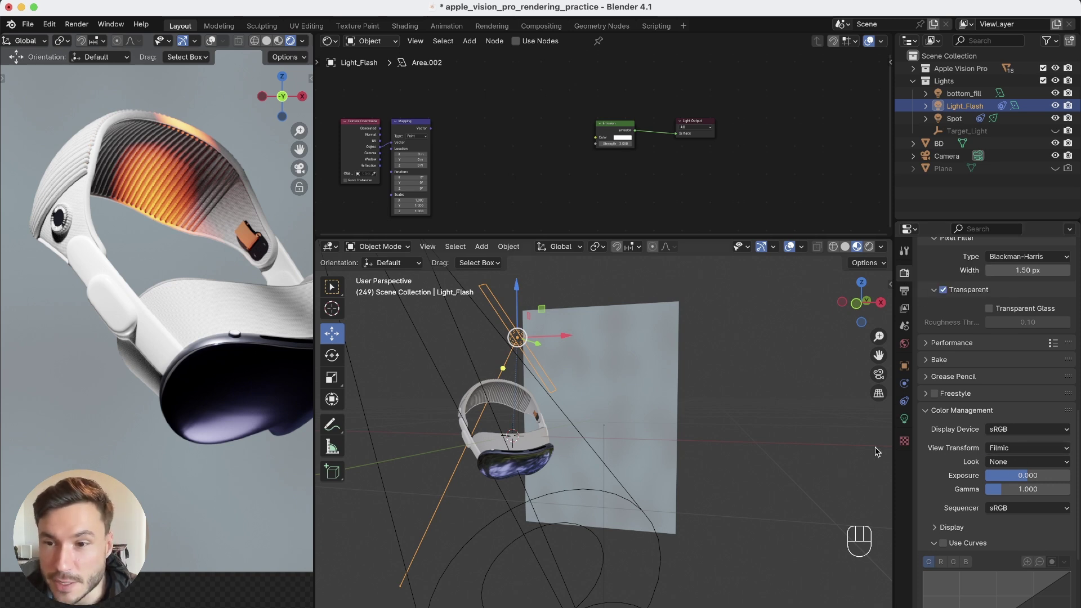
left_click(1005, 448)
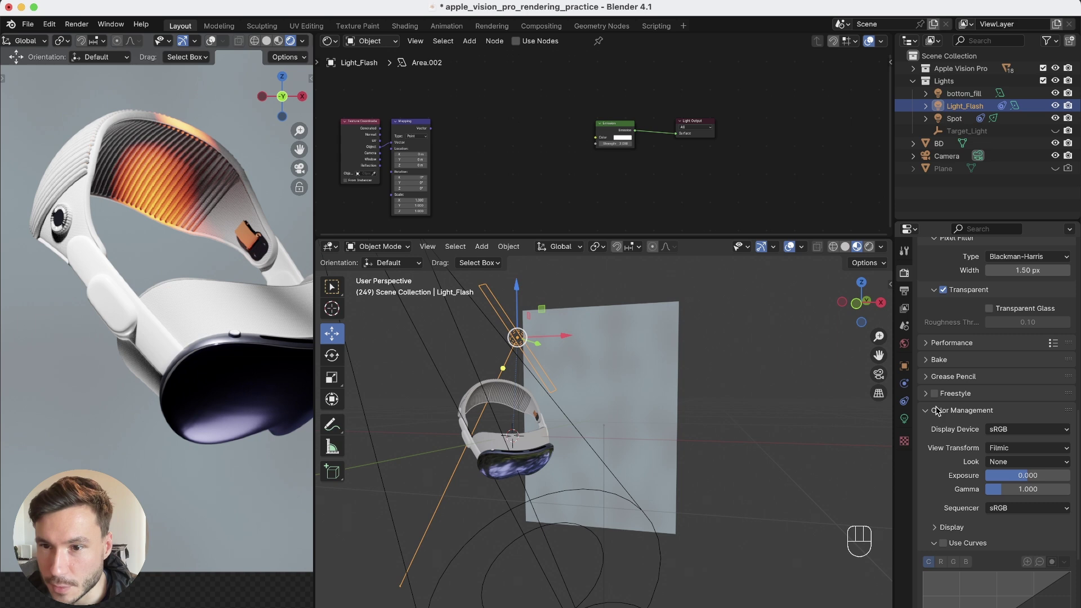
left_click(1003, 449)
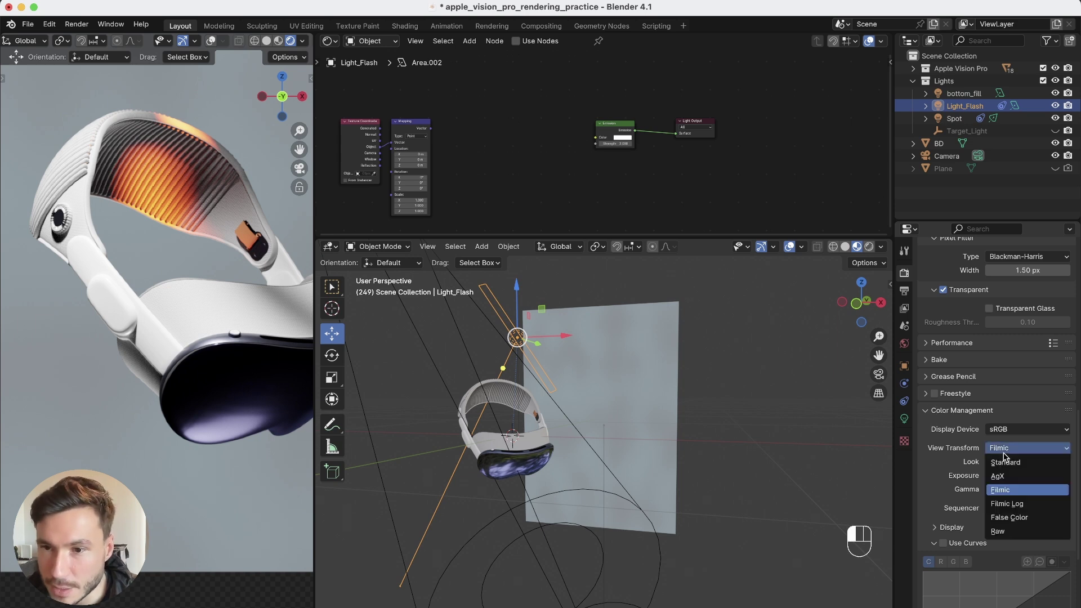
left_click(998, 476)
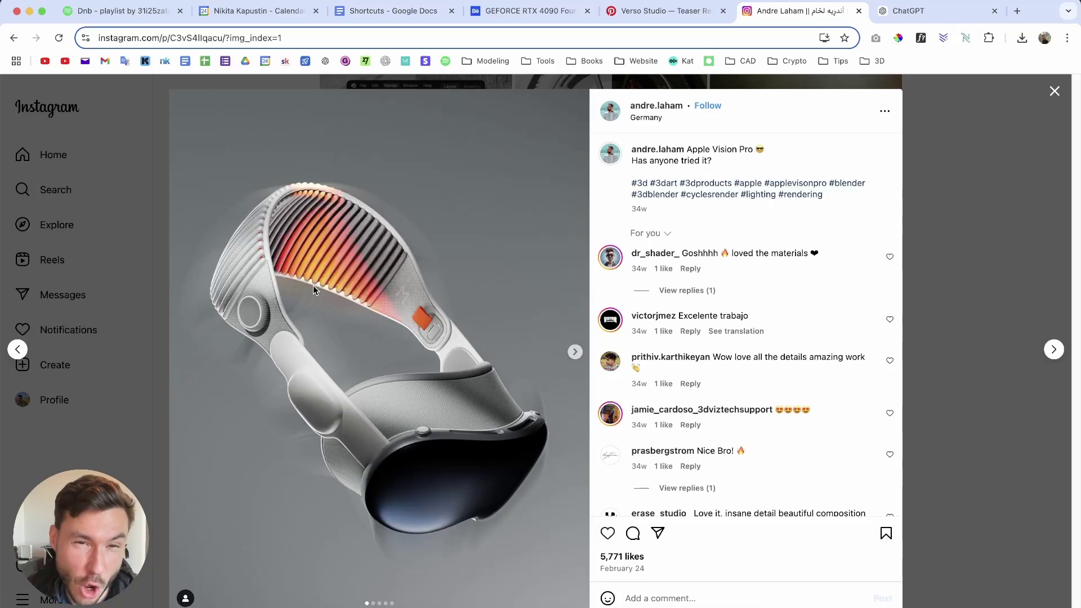
left_click(343, 235)
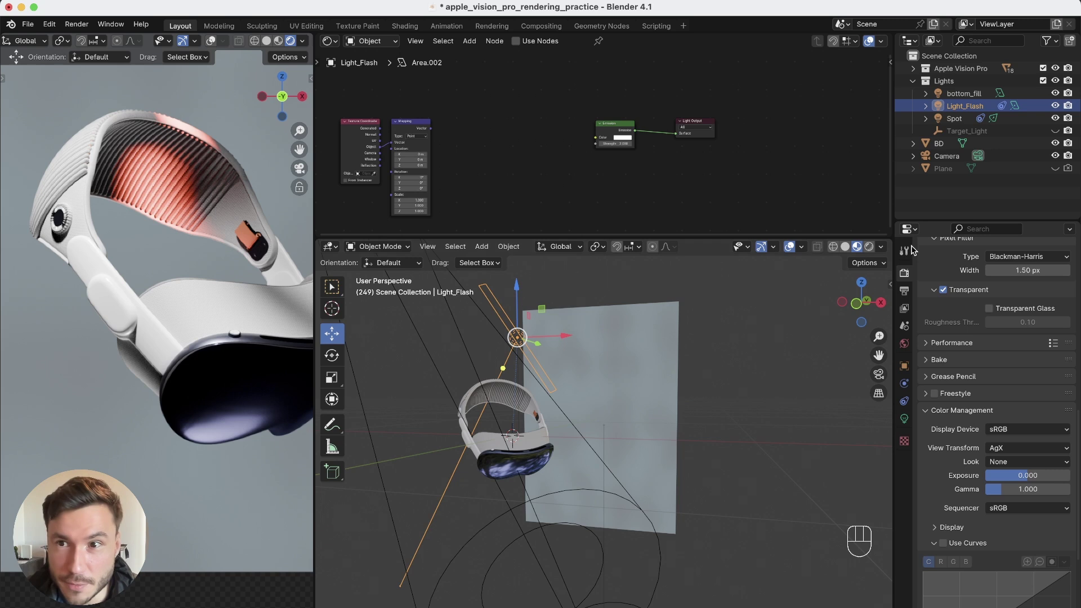
Set the Light_Flash light's color to orange with a hue of 0.023
left_click(905, 419)
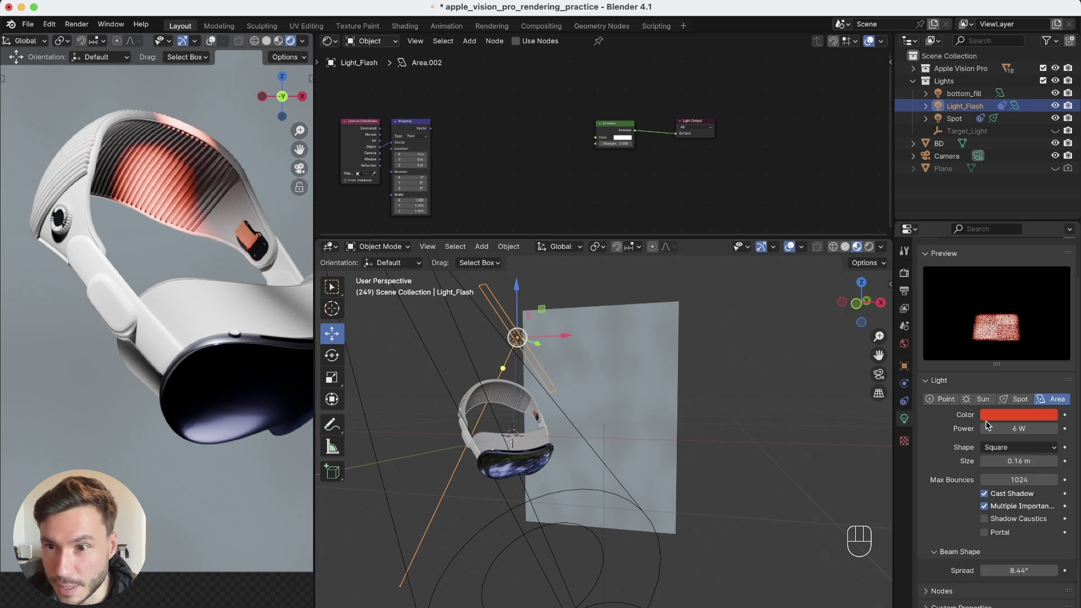
left_click(1006, 416)
left_click_drag(961, 336, 950, 338)
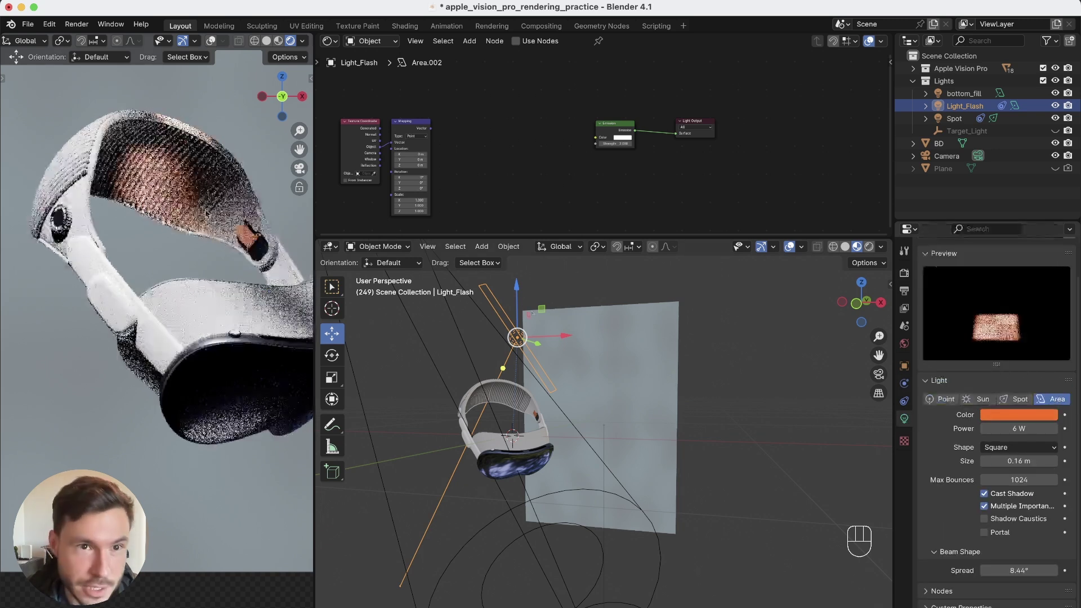
Try a redder color on the Light_Flash light and undo it
left_click(1005, 415)
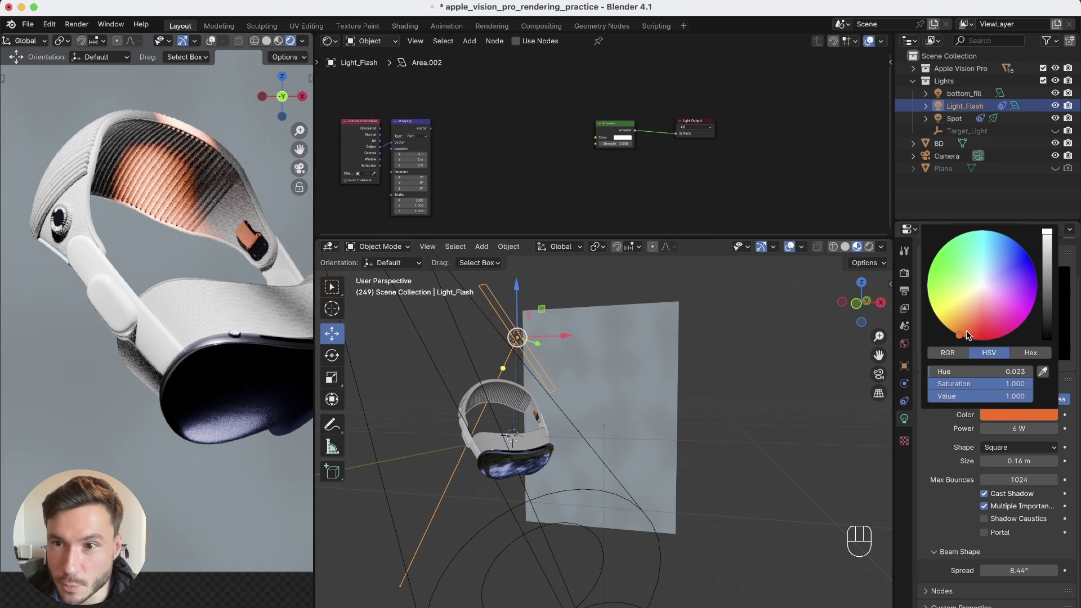
left_click(968, 338)
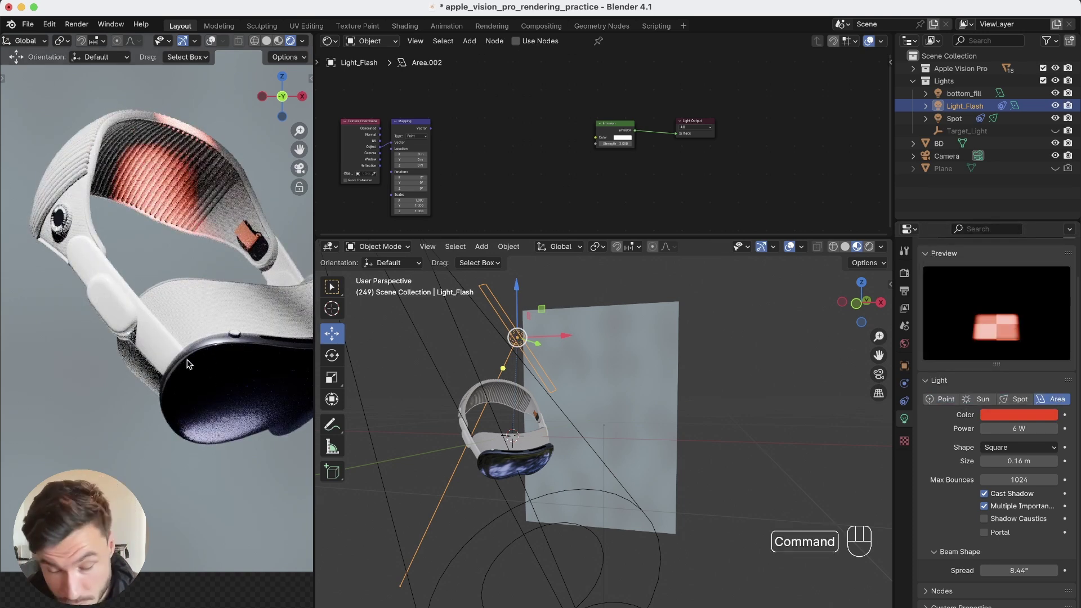
key("super+z")
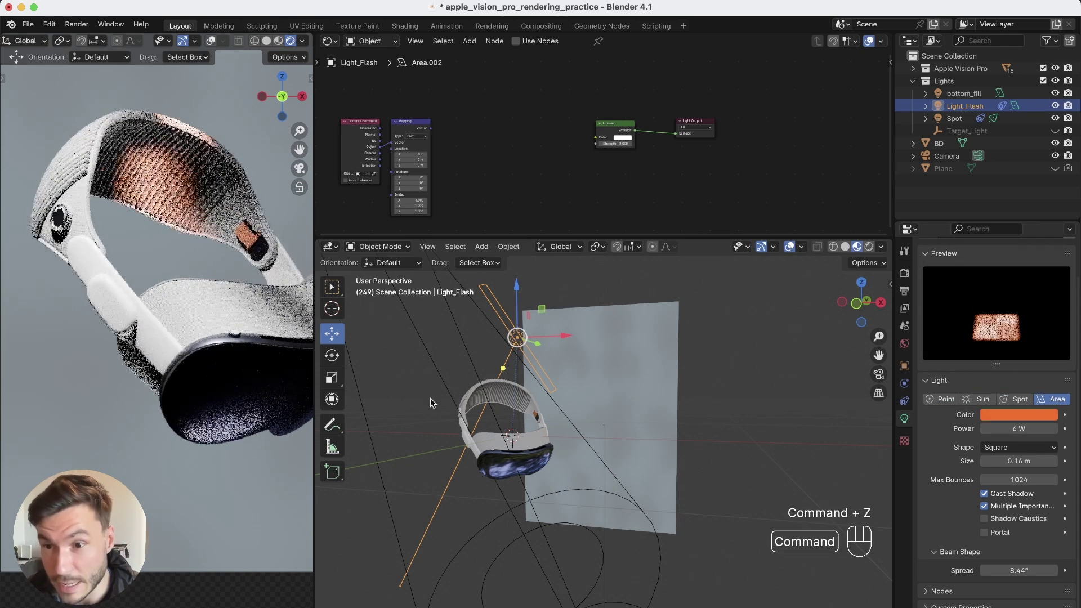
Undo the last Light_Flash color change and set the Color Management View Transform to Filmic
key("super+z")
left_click(904, 273)
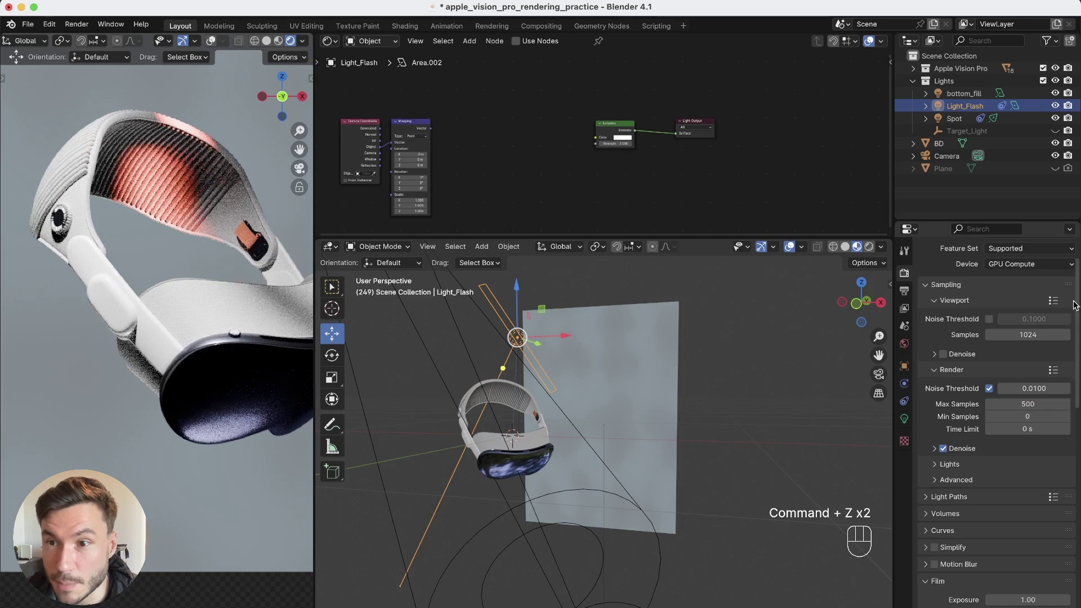
scroll(1069, 466, "down", 10)
scroll(1069, 467, "down", 5)
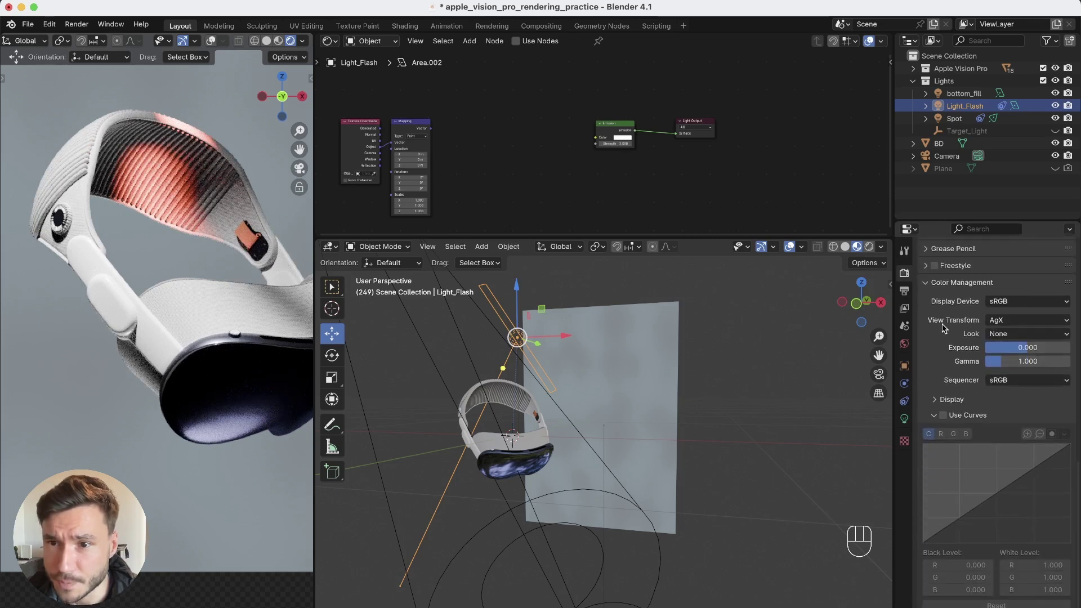
left_click(995, 320)
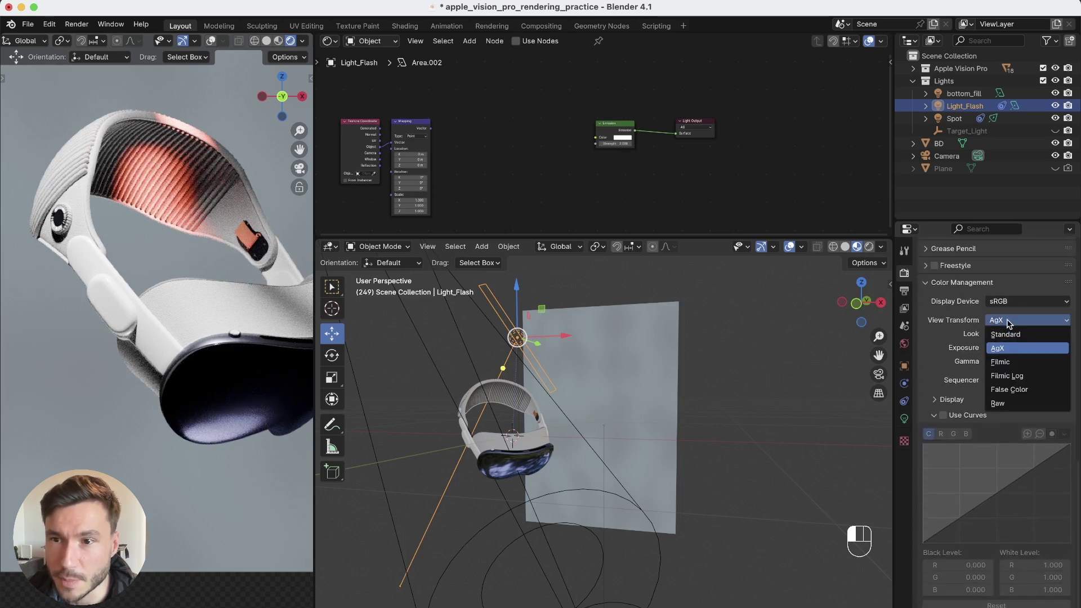
left_click(991, 366)
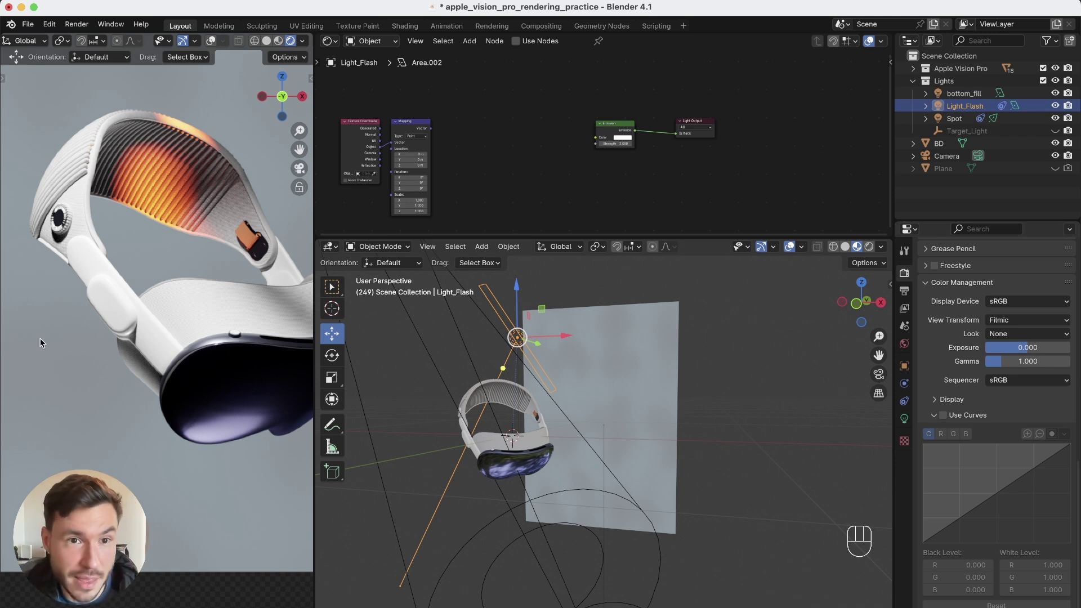
left_click(1005, 320)
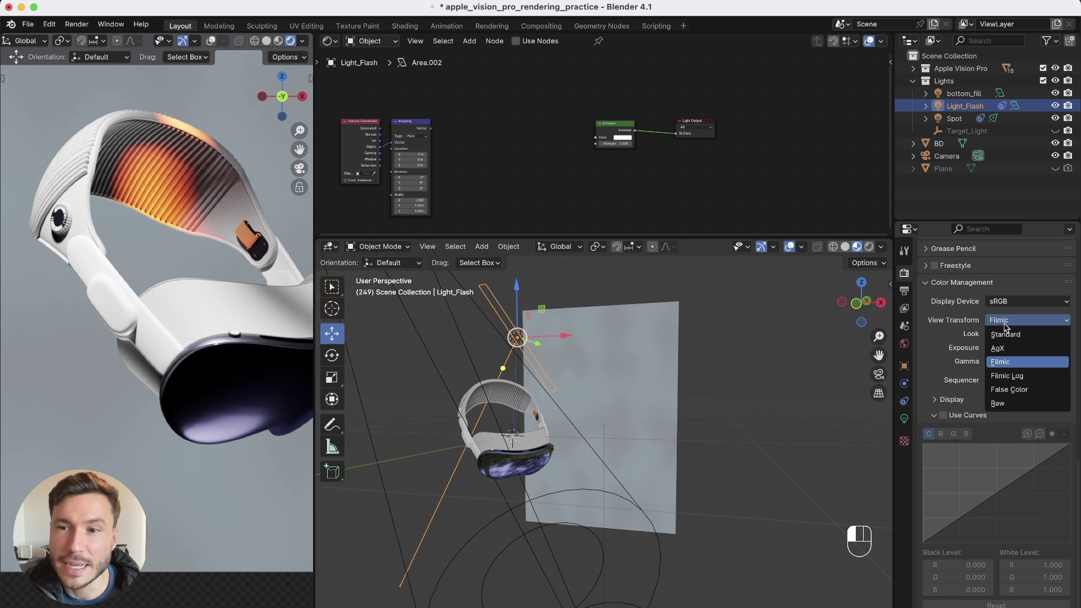
left_click(1011, 367)
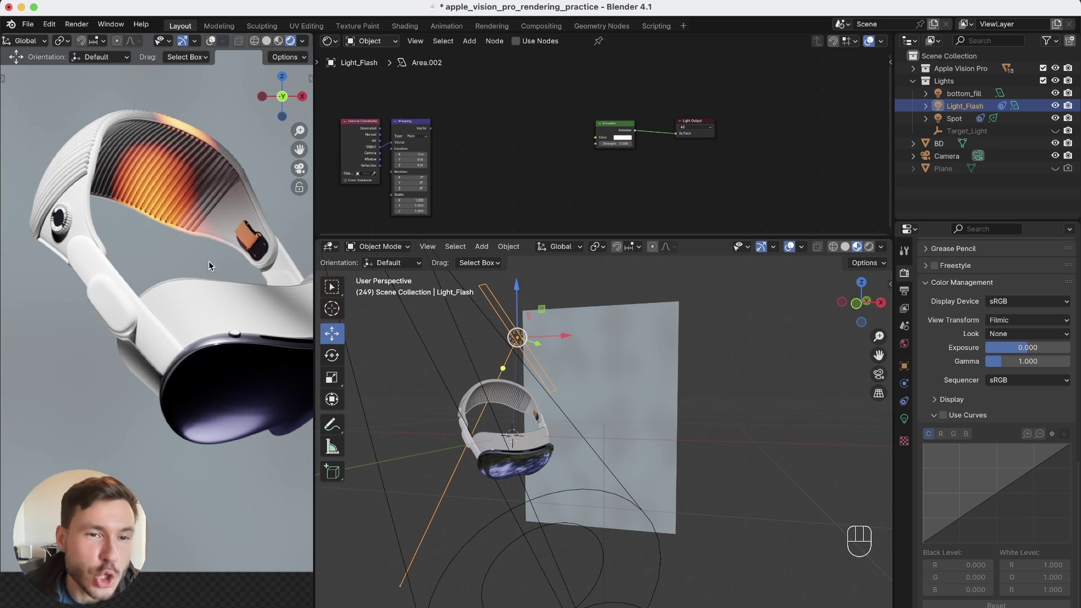
Reframe the rendered preview around the whole headset, view the light setup from above, and unhide Target_Light
scroll(193, 312, "down", 4, "alt")
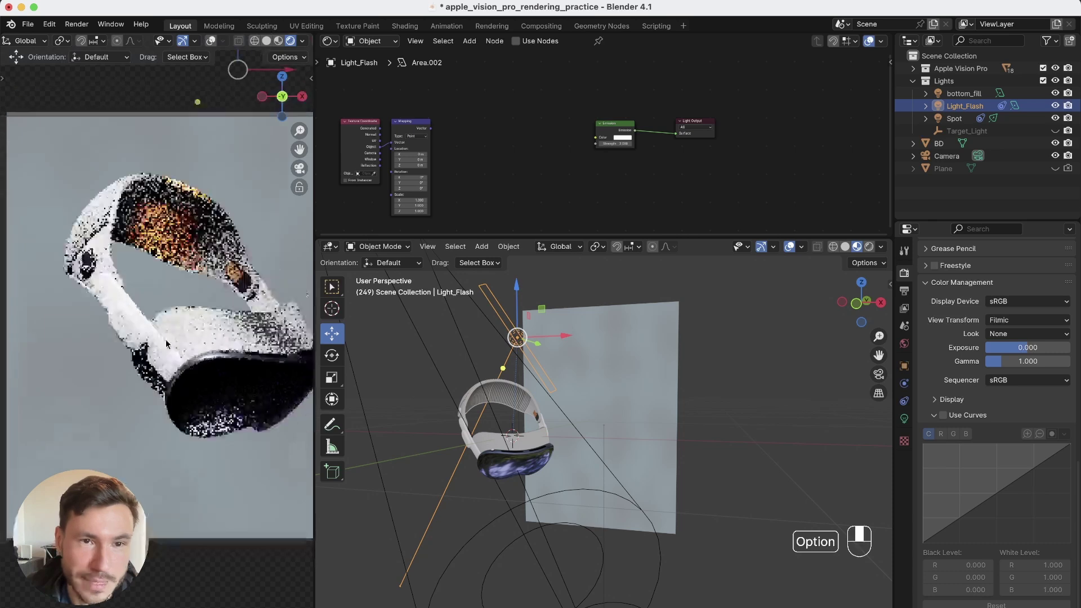
middle_click_drag(160, 304, 152, 308, "alt")
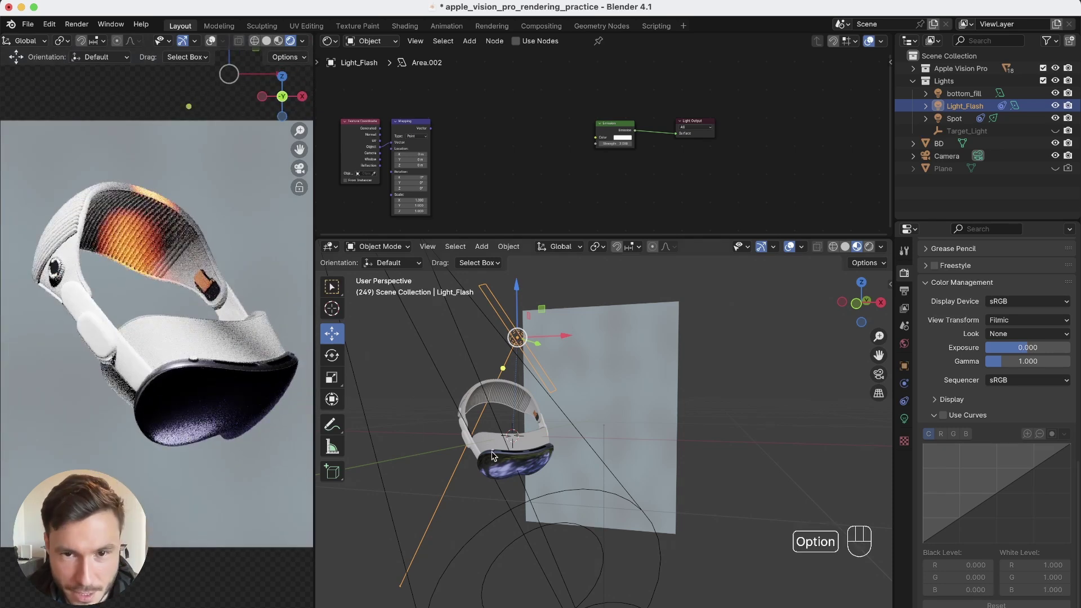
left_click_drag(547, 411, 559, 448, "alt")
left_click_drag(560, 322, 537, 407, "alt")
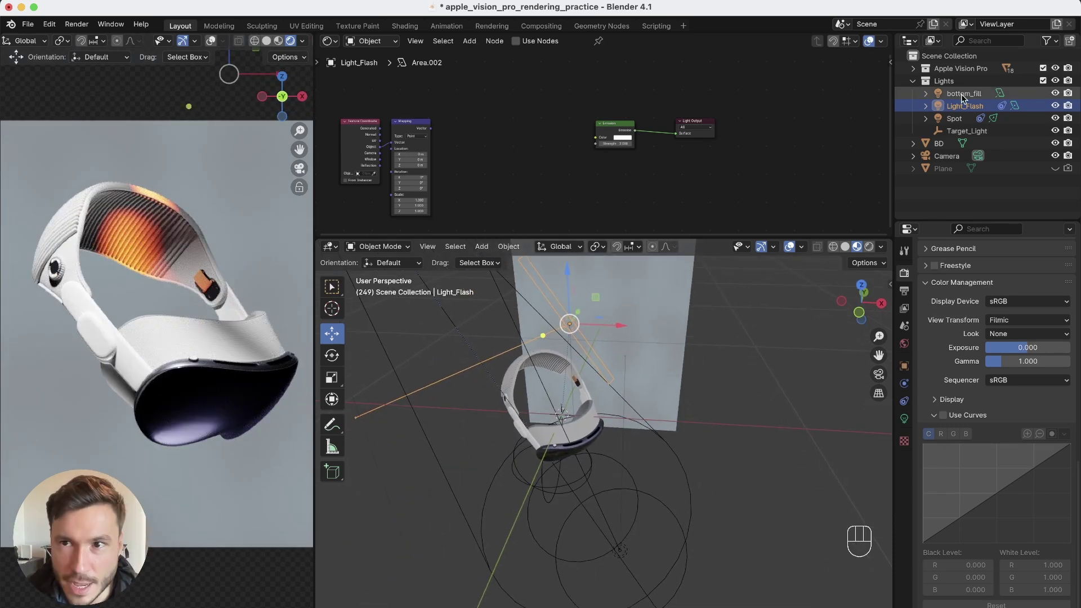